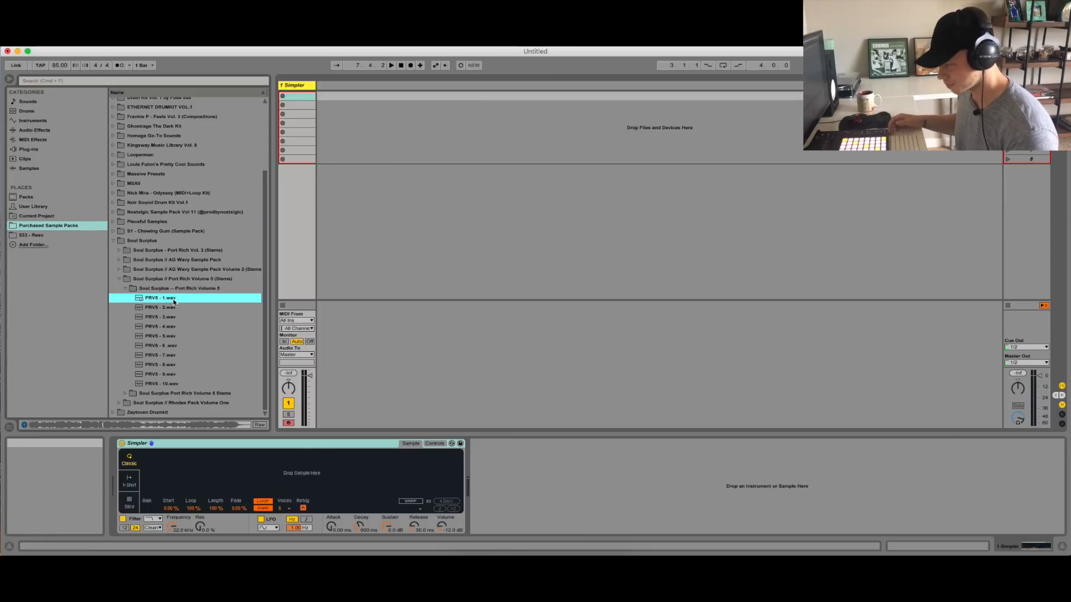
Audition the samples PRV5 - 2 through PRV5 - 10 one after another in the Port Rich Volume 5 folder
key(Down)
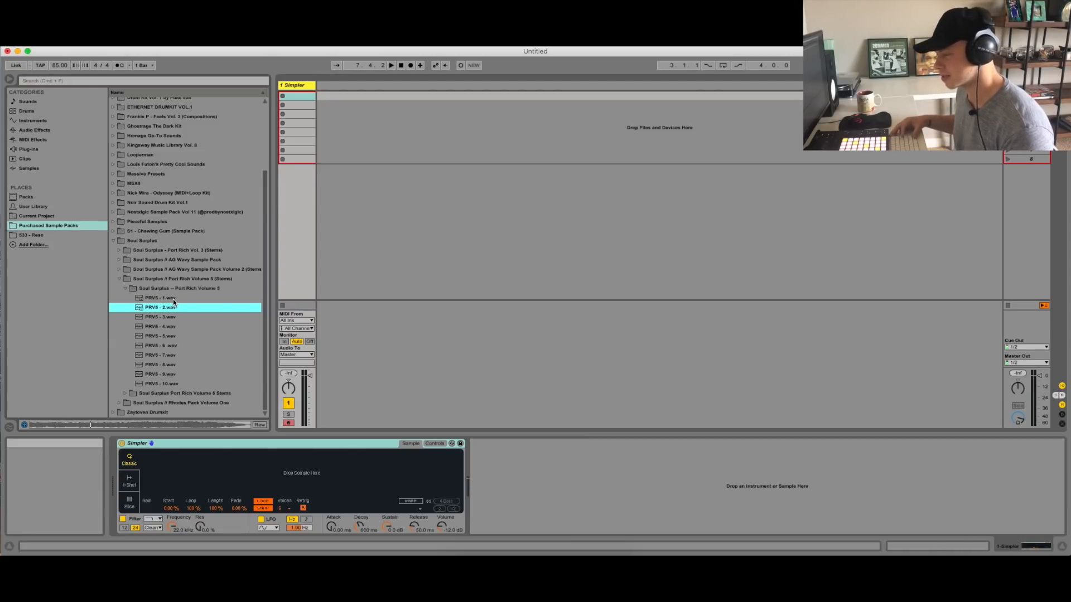
key(Down)
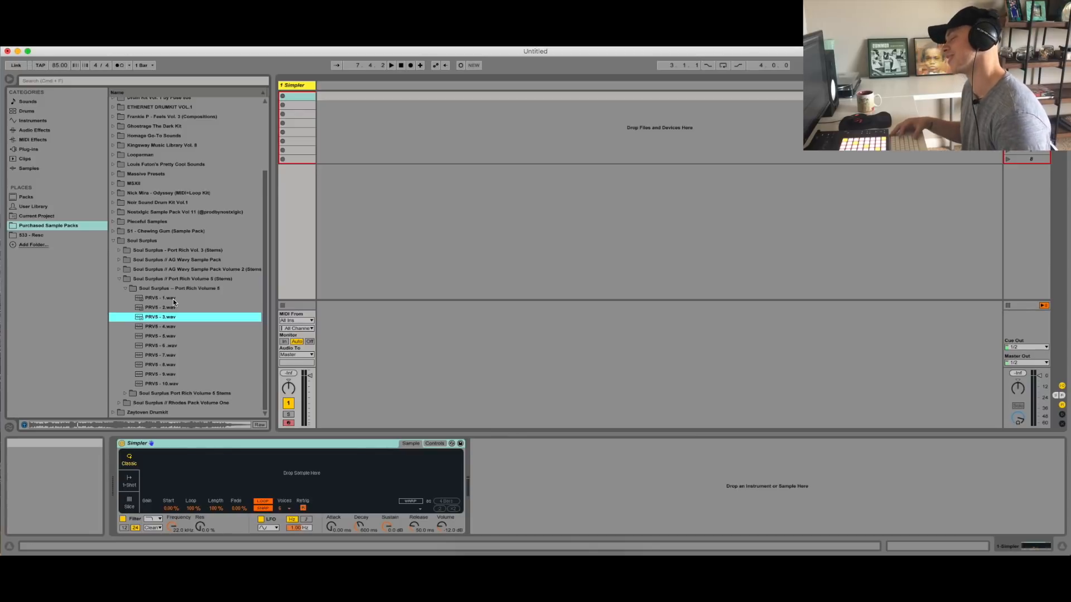
key(Down)
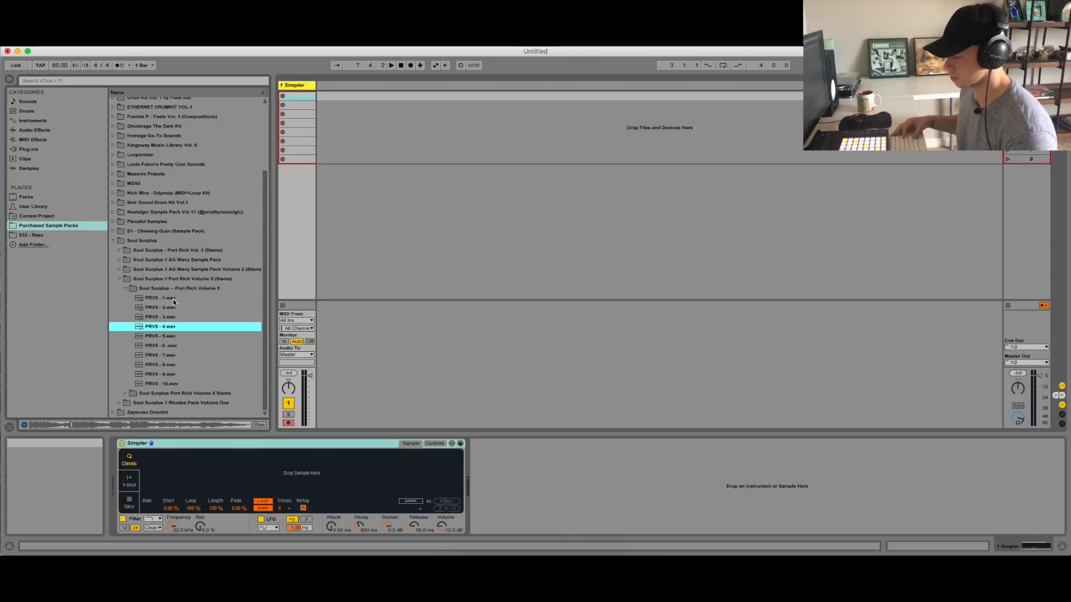
key(Down)
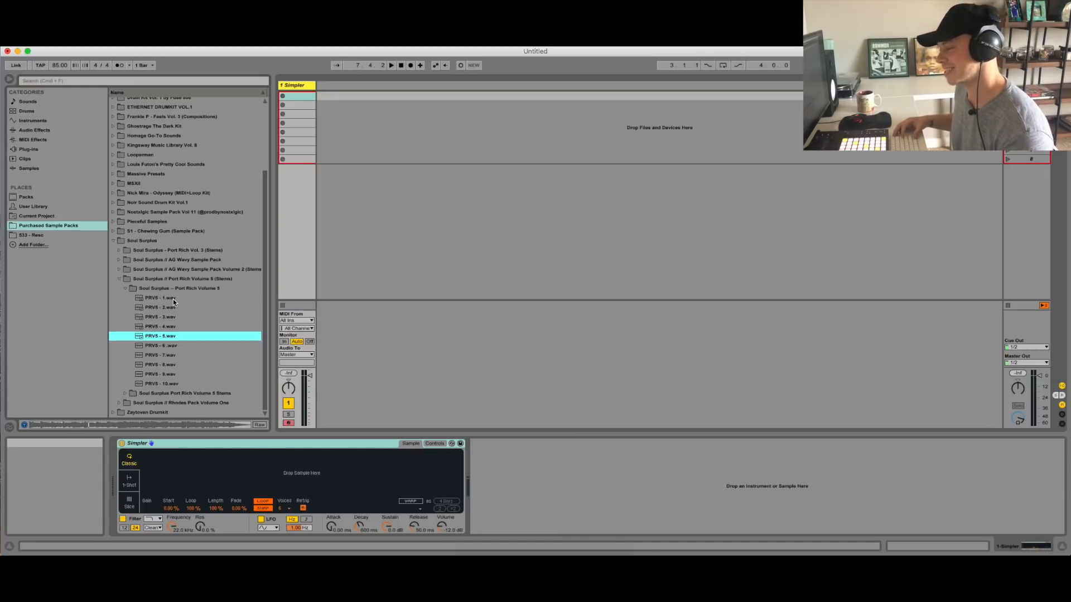
key(Down)
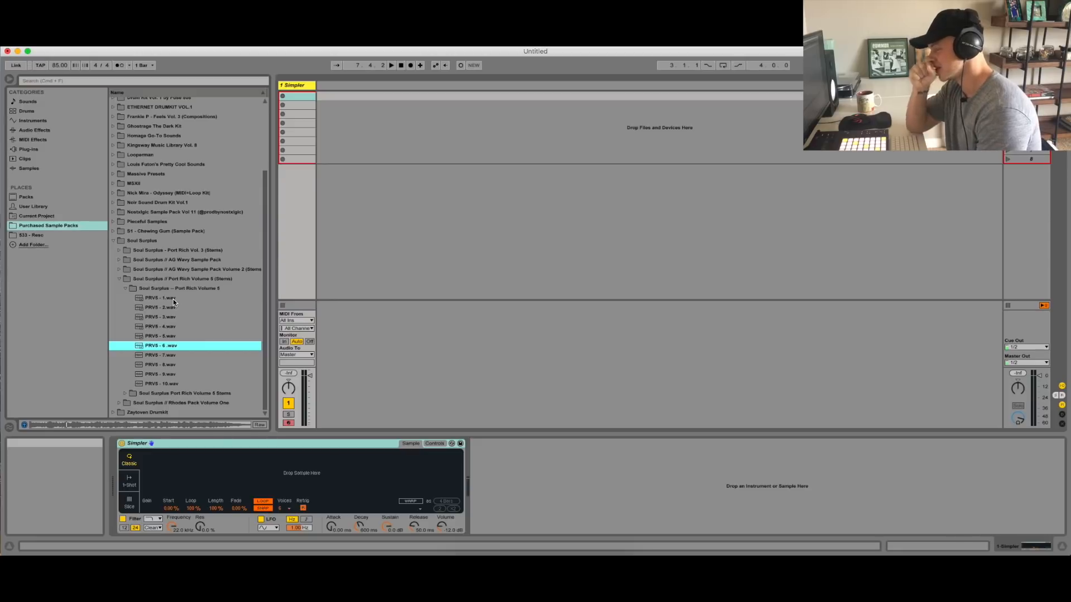
key(Down)
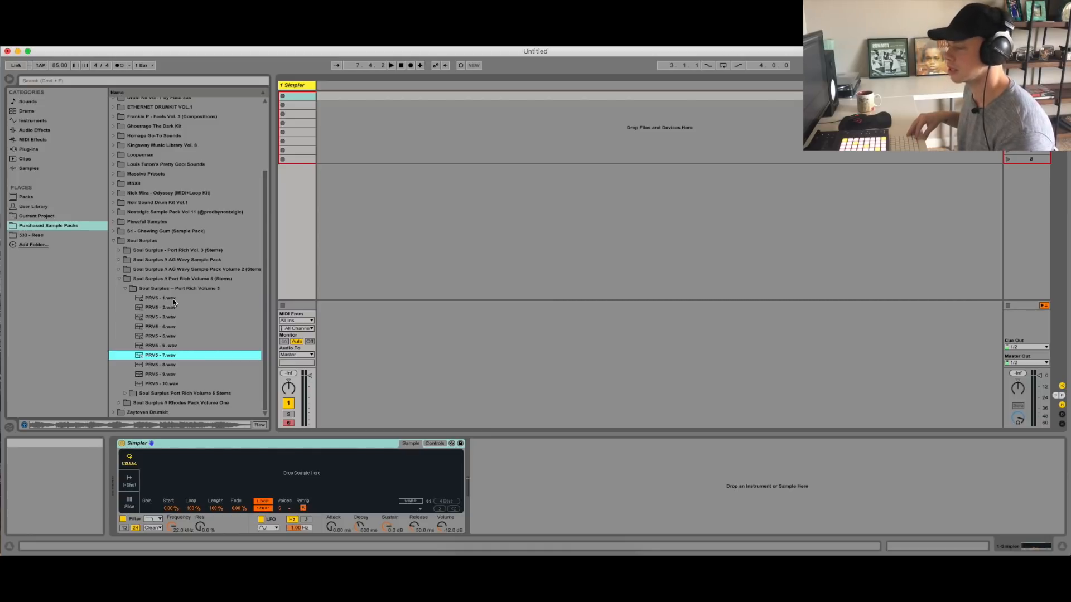
key(Down)
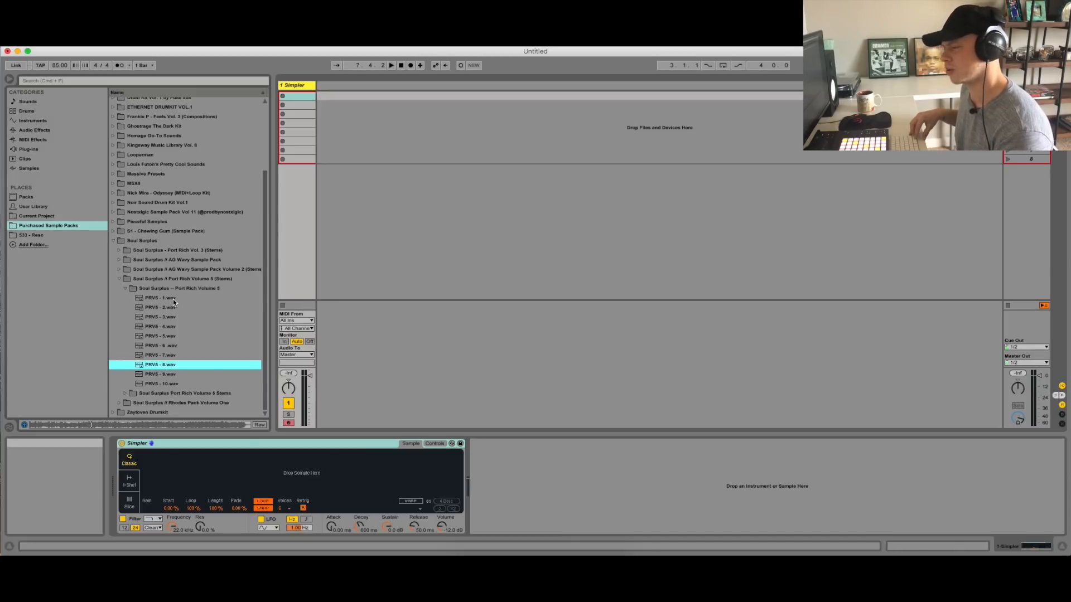
key(Down)
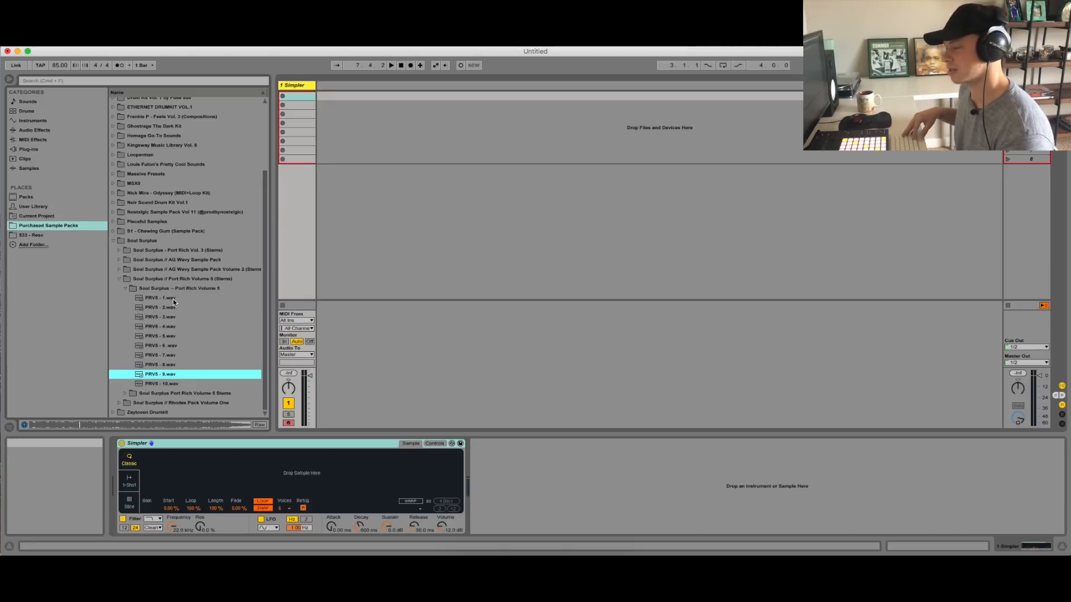
key(Down)
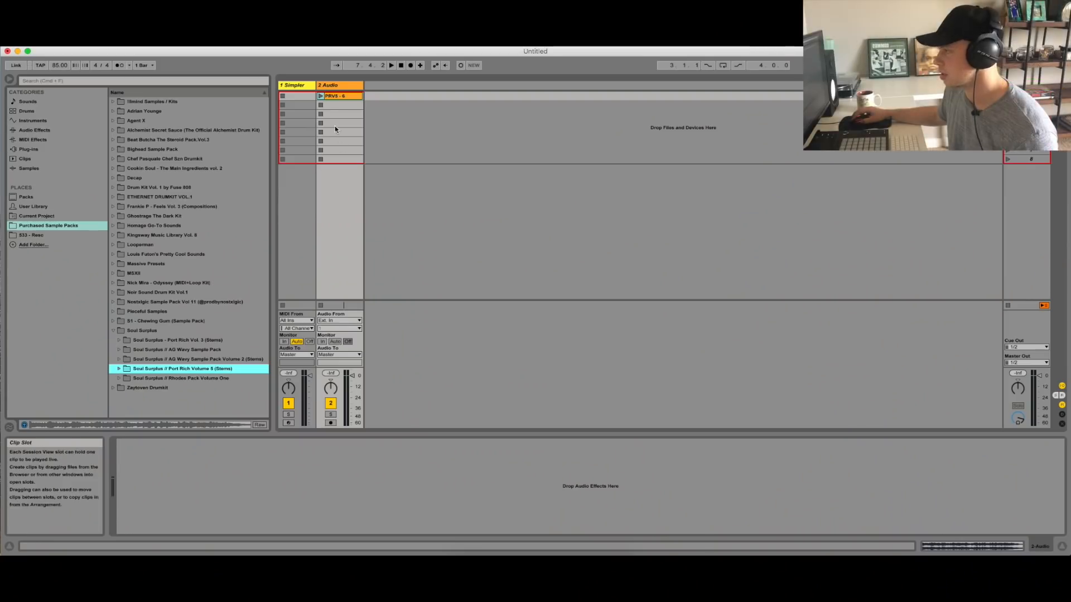
Delete the empty Simpler track and play the PRV5 - 6 clip with its waveform open in the clip view
click(297, 87)
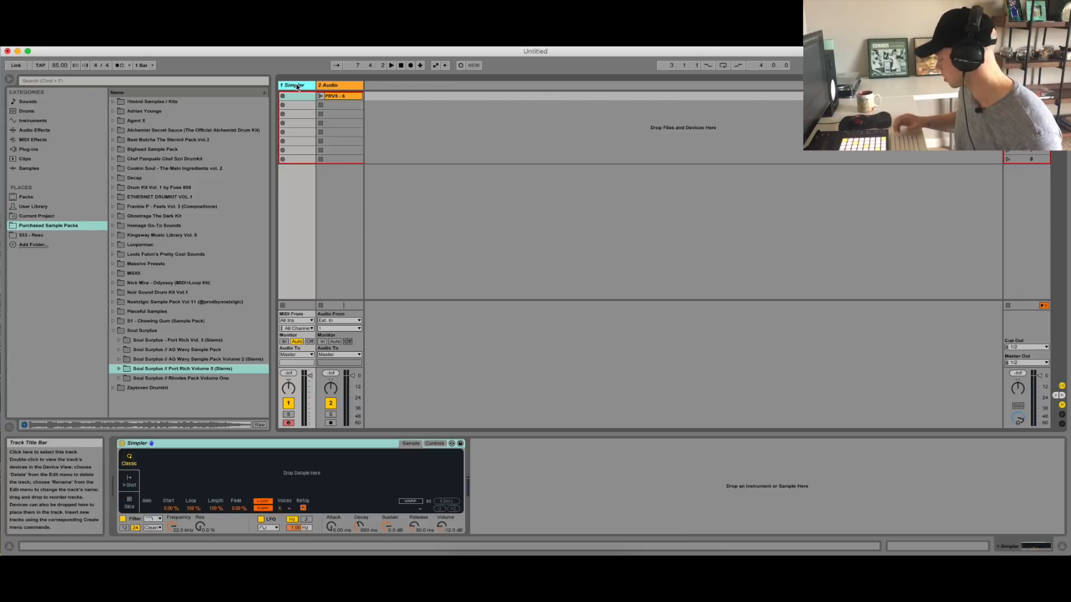
key(Delete)
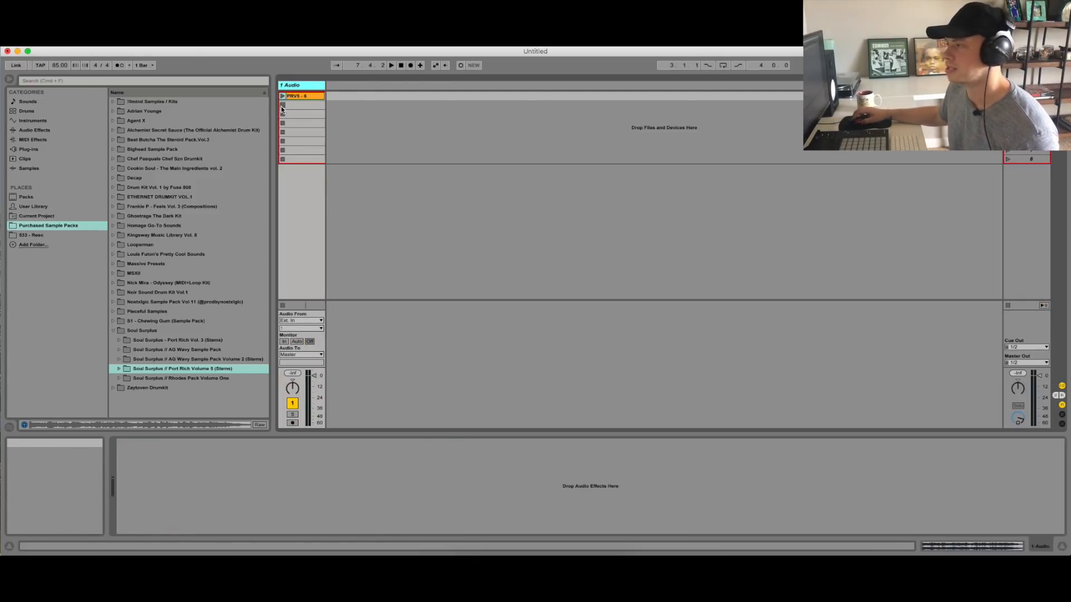
click(283, 96)
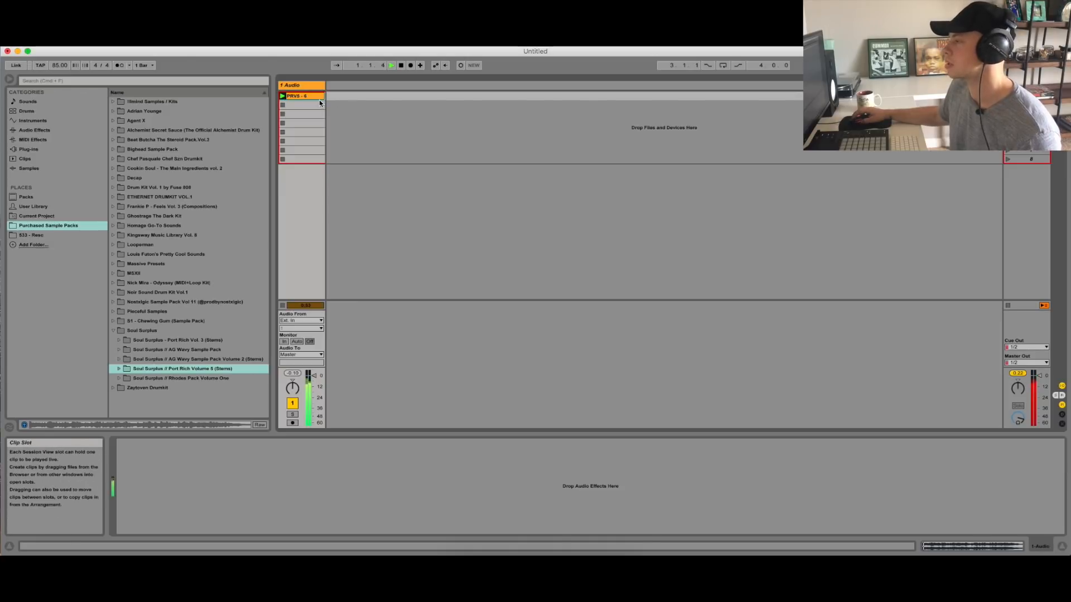
double_click(294, 96)
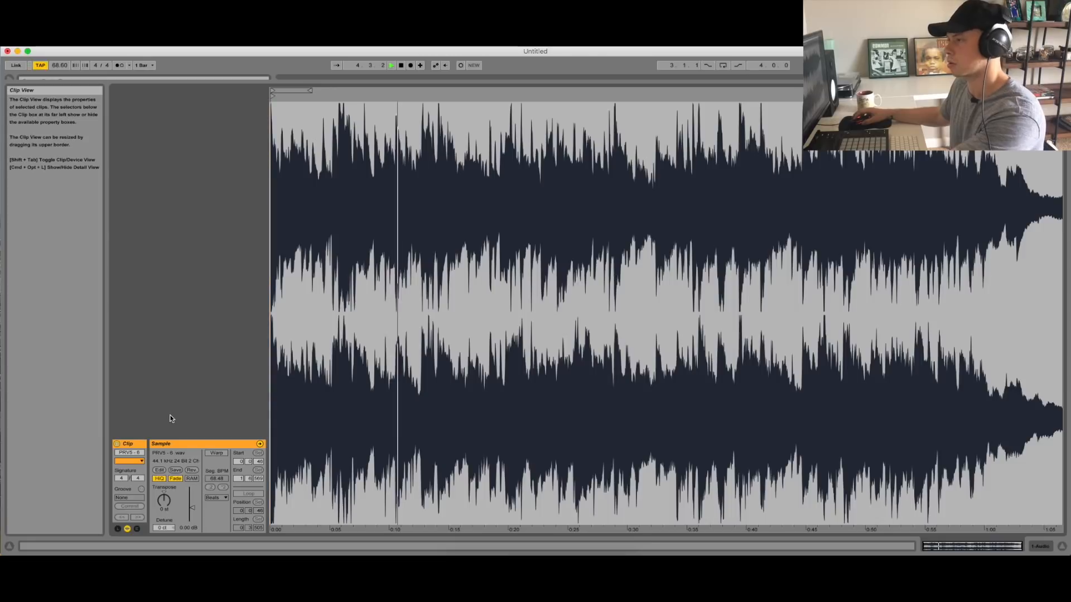
key(space)
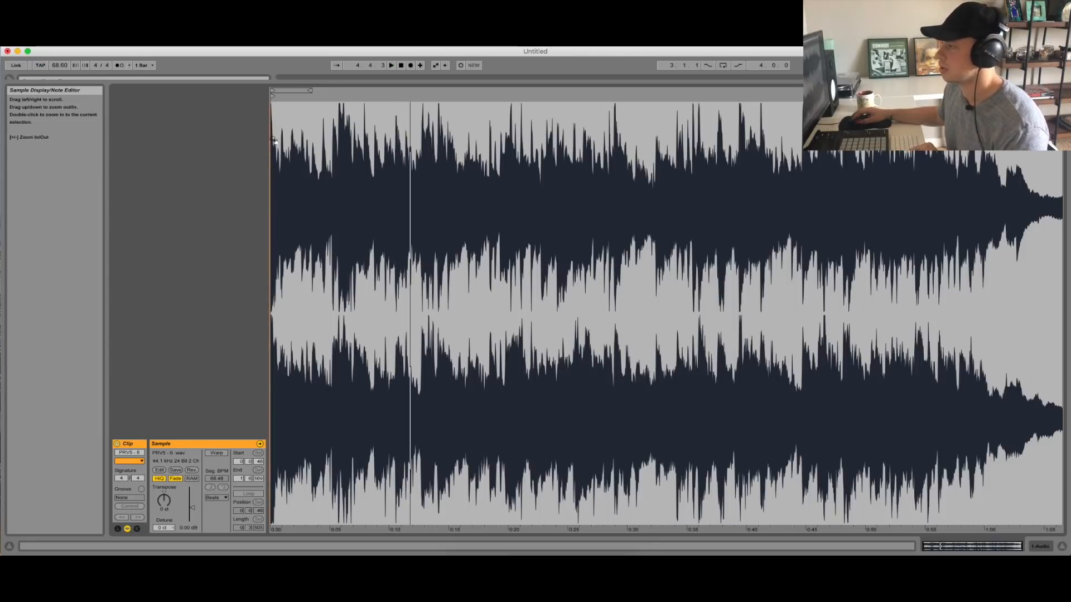
Turn on warping for the PRV5 - 6 sample and pin warp markers at the starts of bars 2 through 7
click(216, 453)
double_click(552, 112)
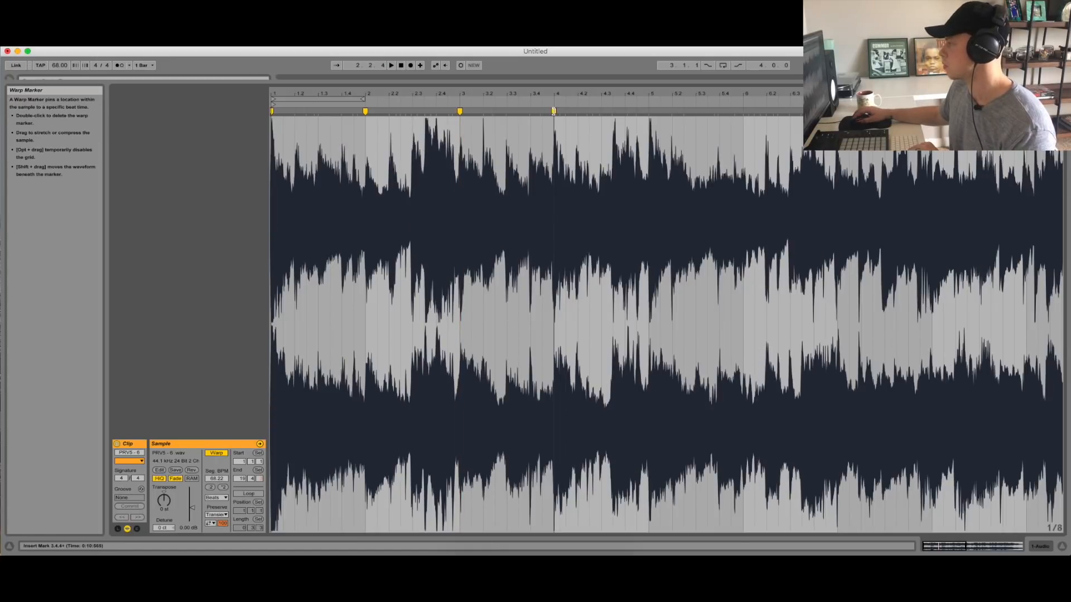
double_click(647, 112)
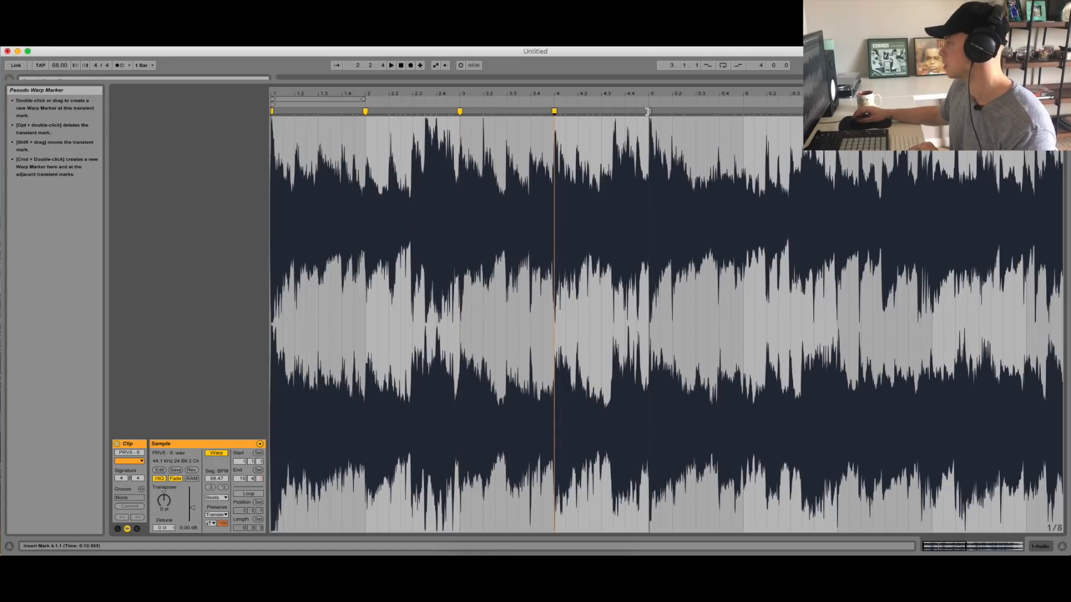
double_click(742, 112)
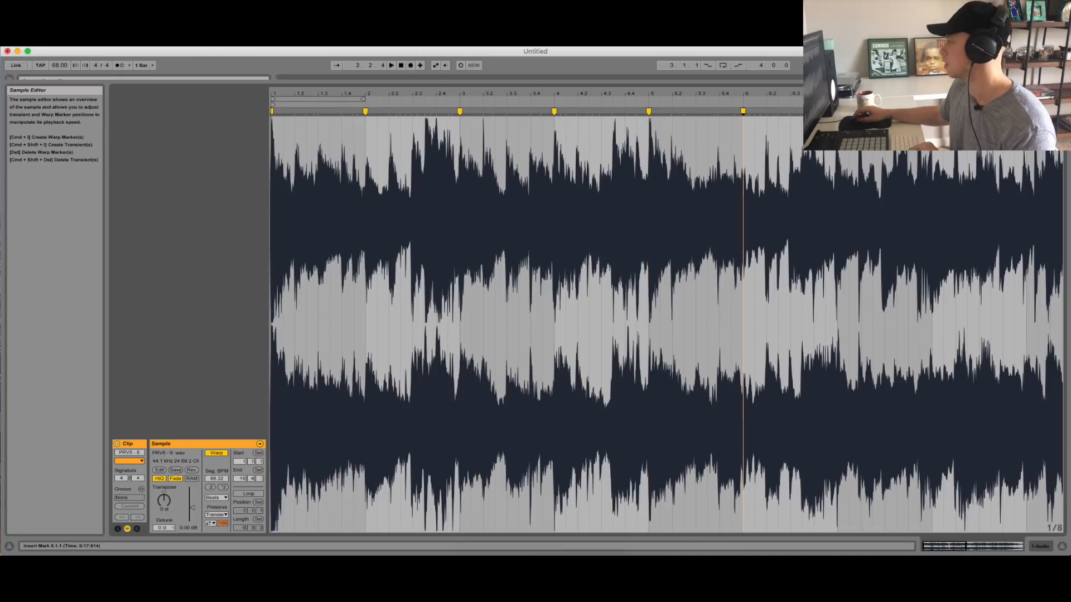
double_click(835, 111)
drag(834, 112, 837, 111)
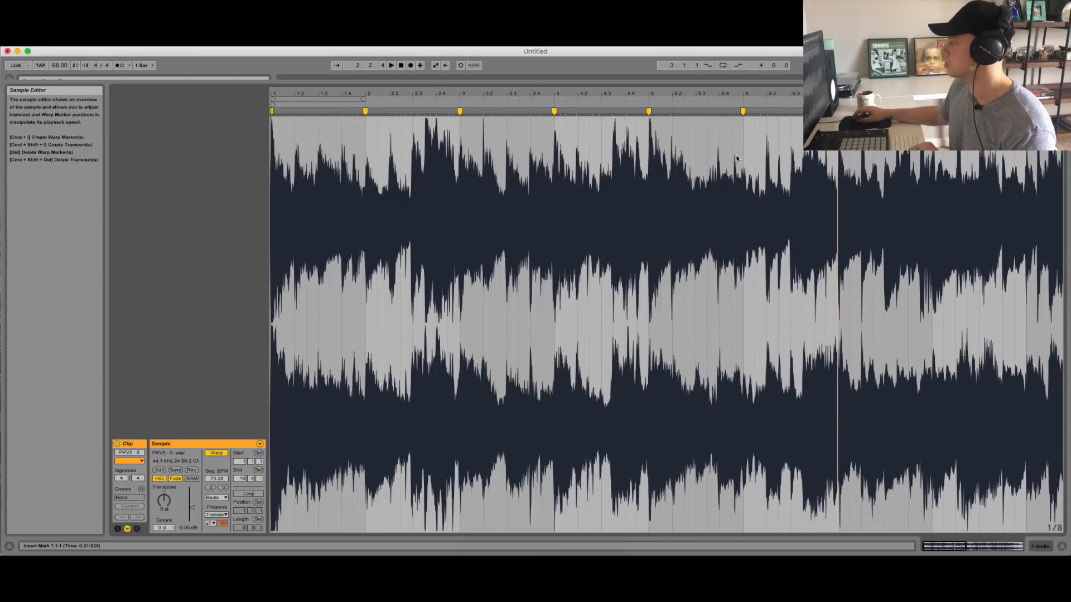
scroll(752, 112, down, 5)
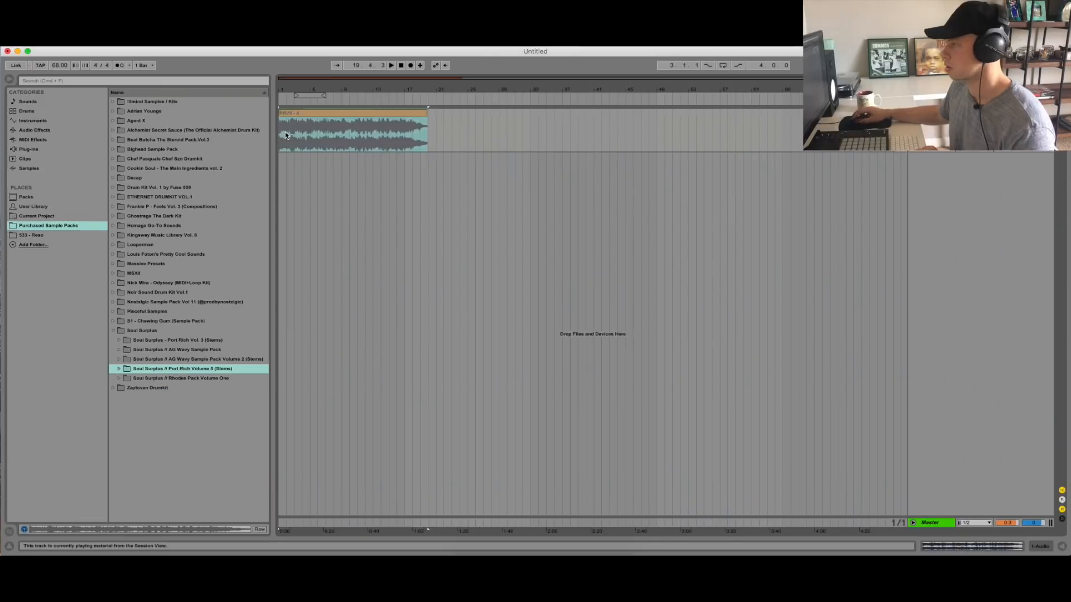
Split the PRV5 - 6 clip after its first four bars and move the remainder away to around bar 31
click(285, 134)
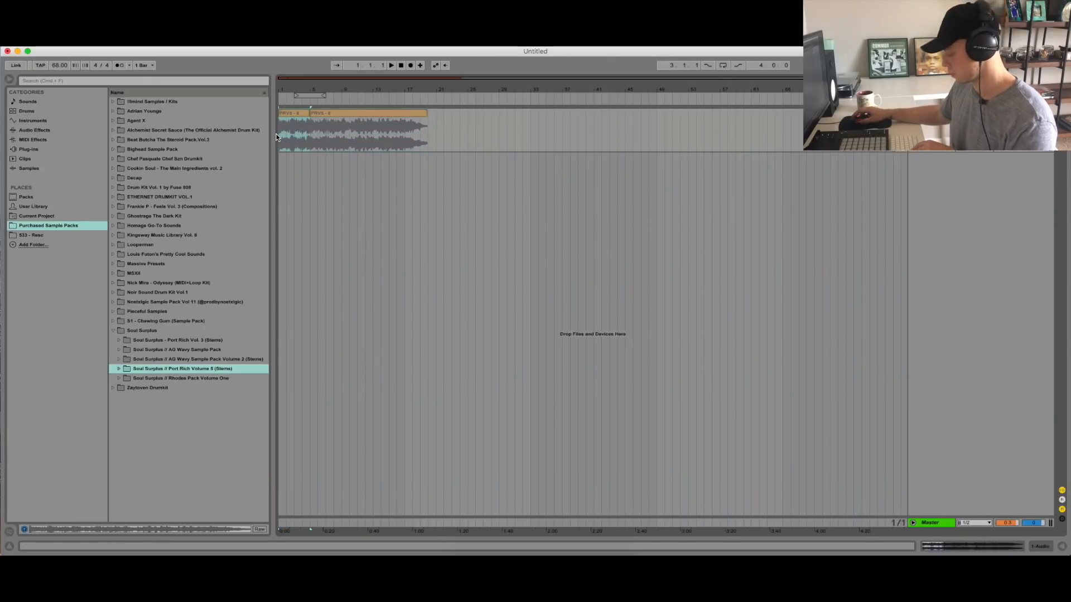
drag(335, 113, 547, 112)
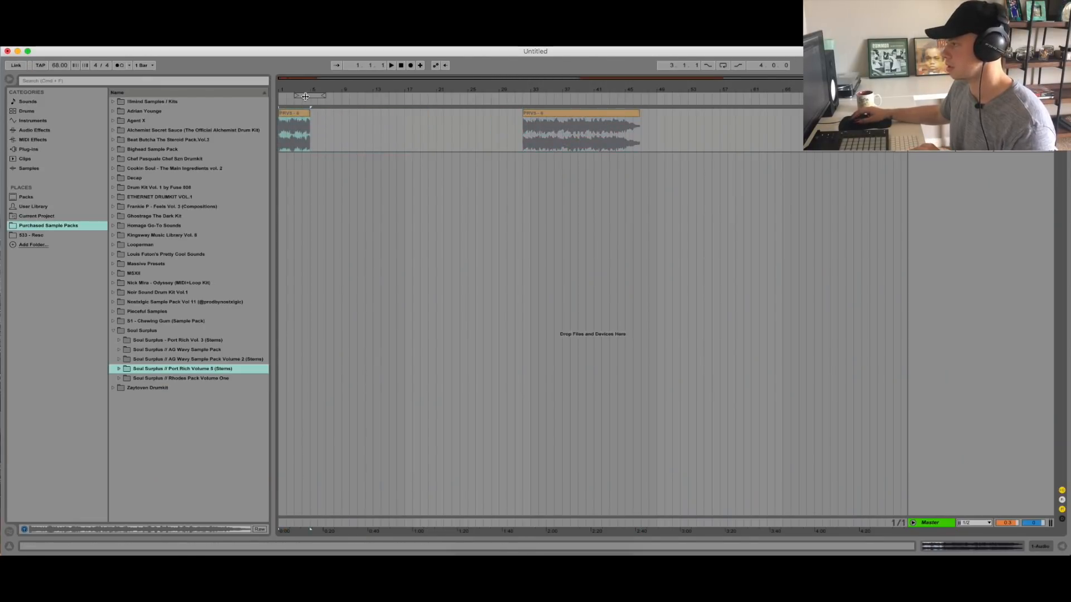
Move the loop region to start at bar 1 over the four-bar clip and play it with looping on
drag(305, 97, 290, 97)
key(space)
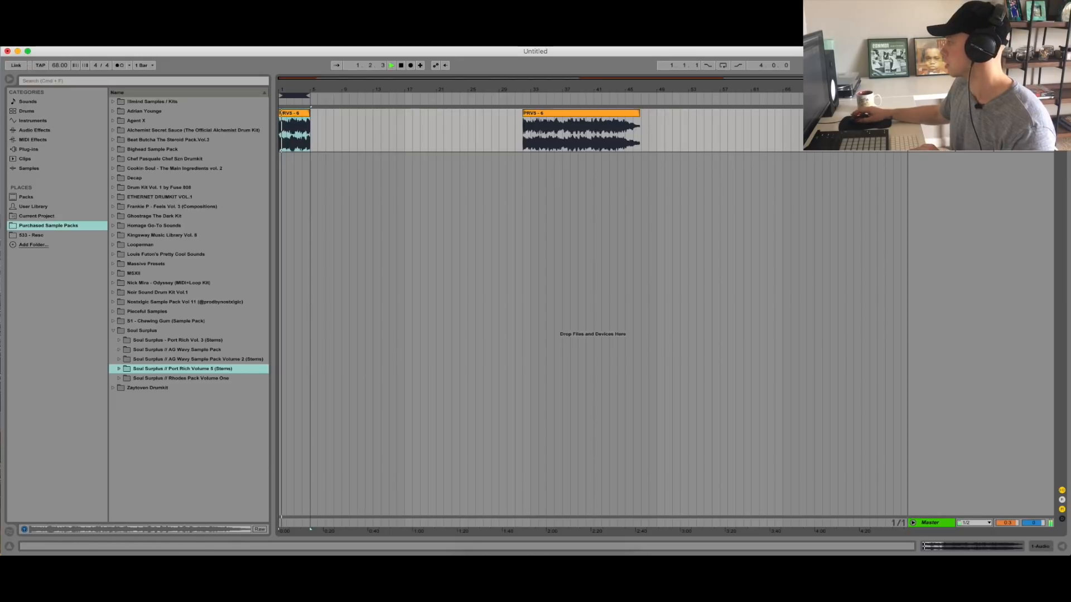
click(295, 113)
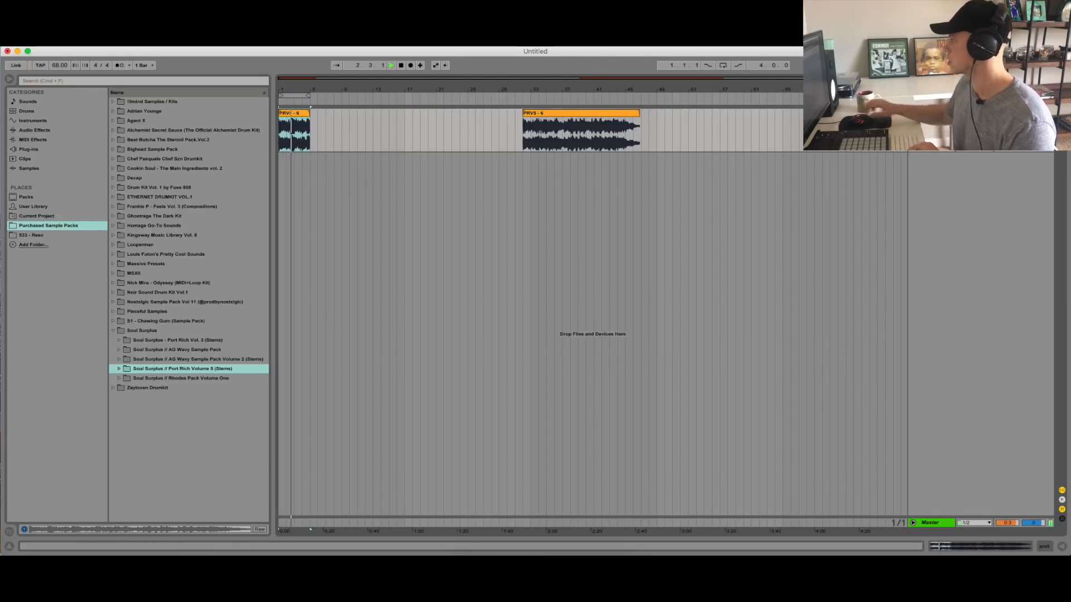
click(722, 65)
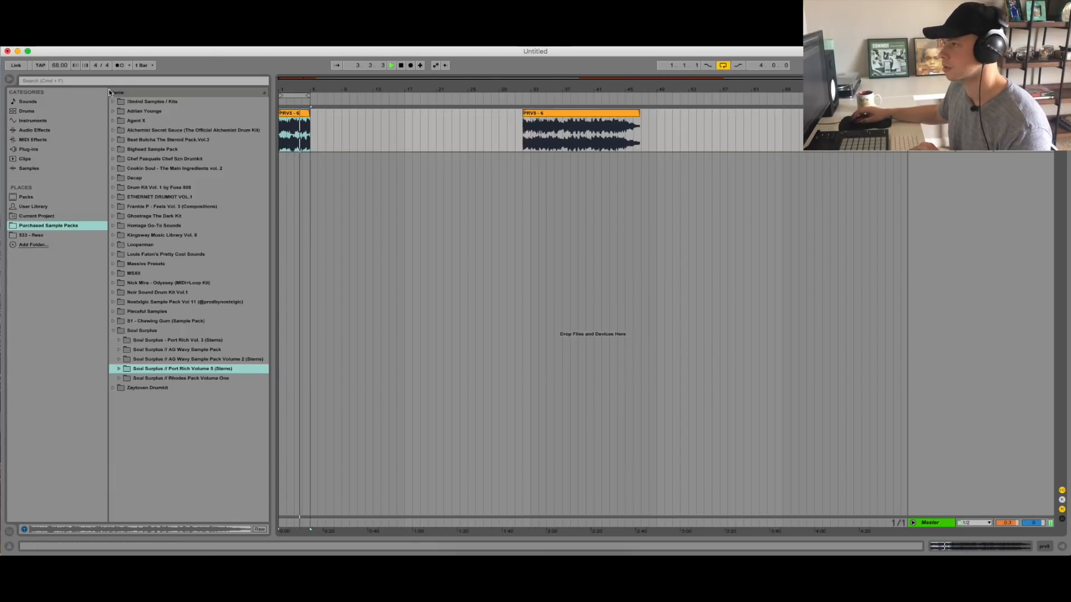
Set the project tempo to 85 BPM
text(85)
key(Return)
key(space)
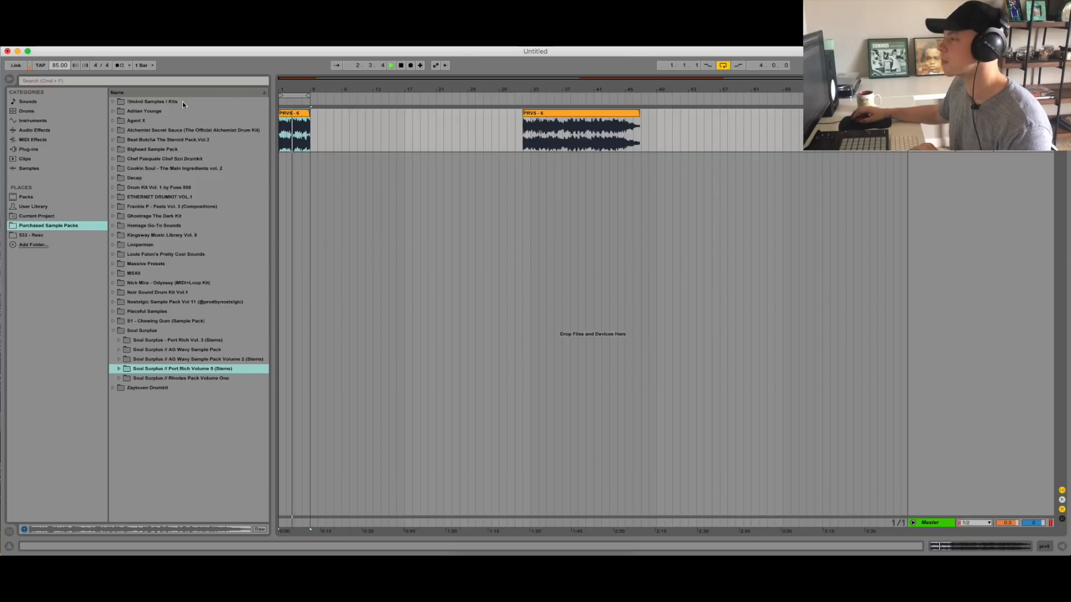
Place the ROAW_DRUM.wav loop on a new audio track at bar 1 and play it with its sample view open
drag(286, 89, 287, 128)
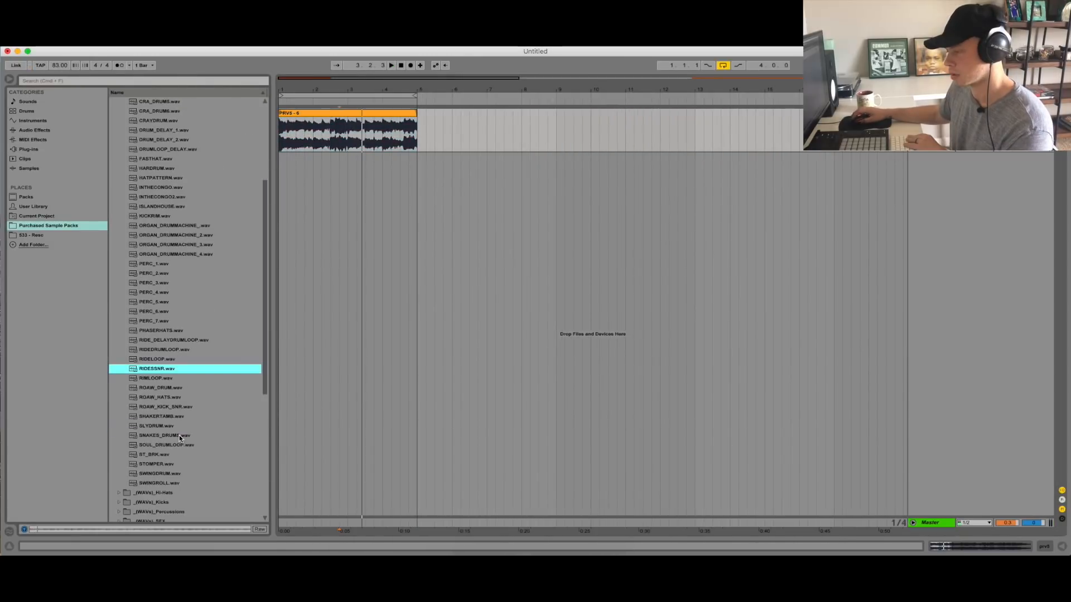
click(146, 386)
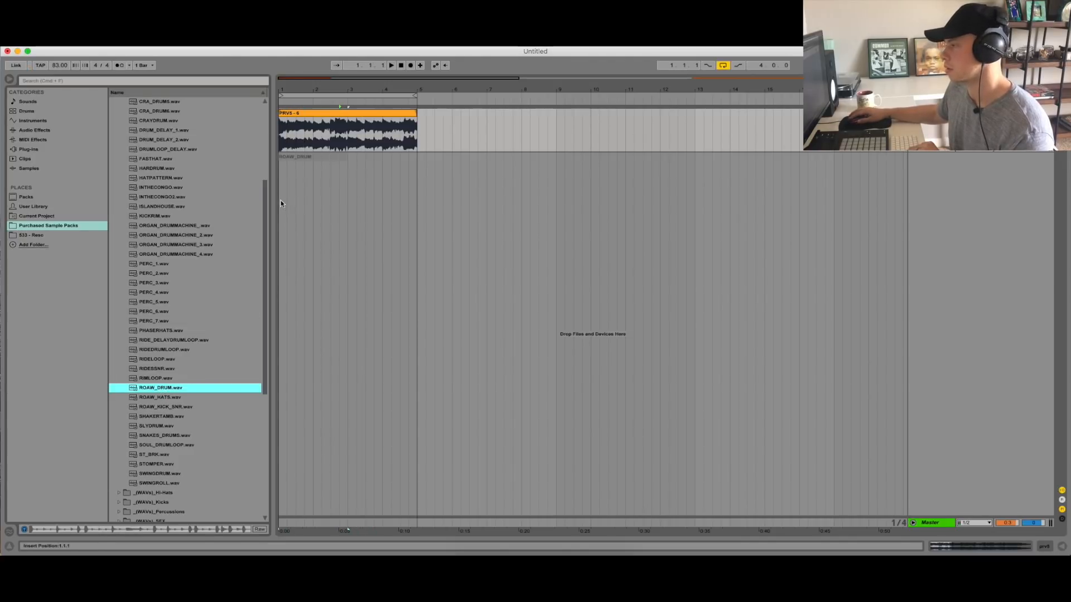
drag(280, 203, 287, 184)
double_click(298, 159)
key(space)
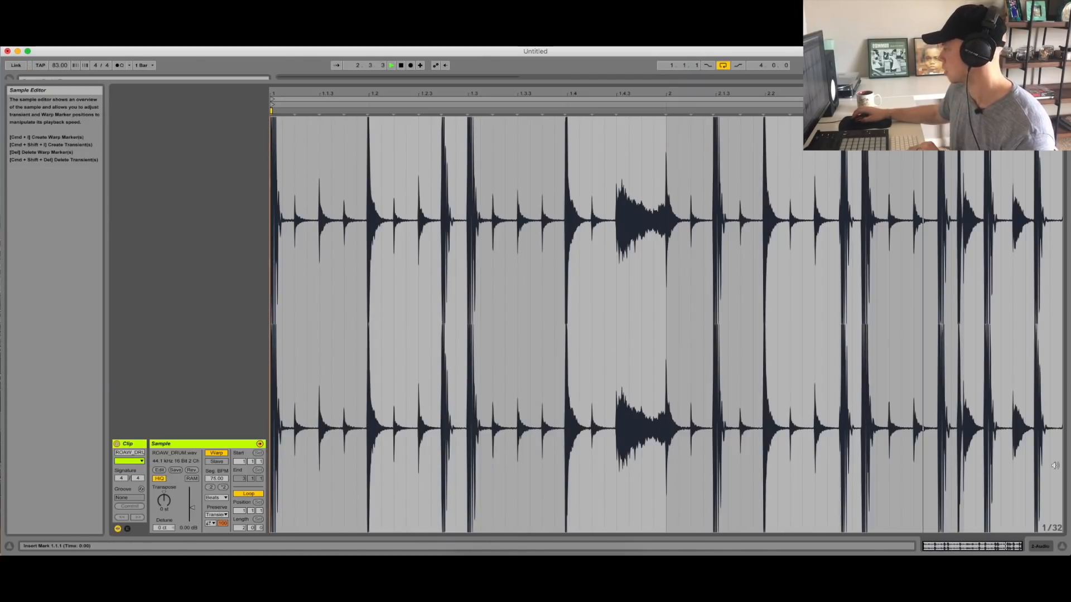
key(space)
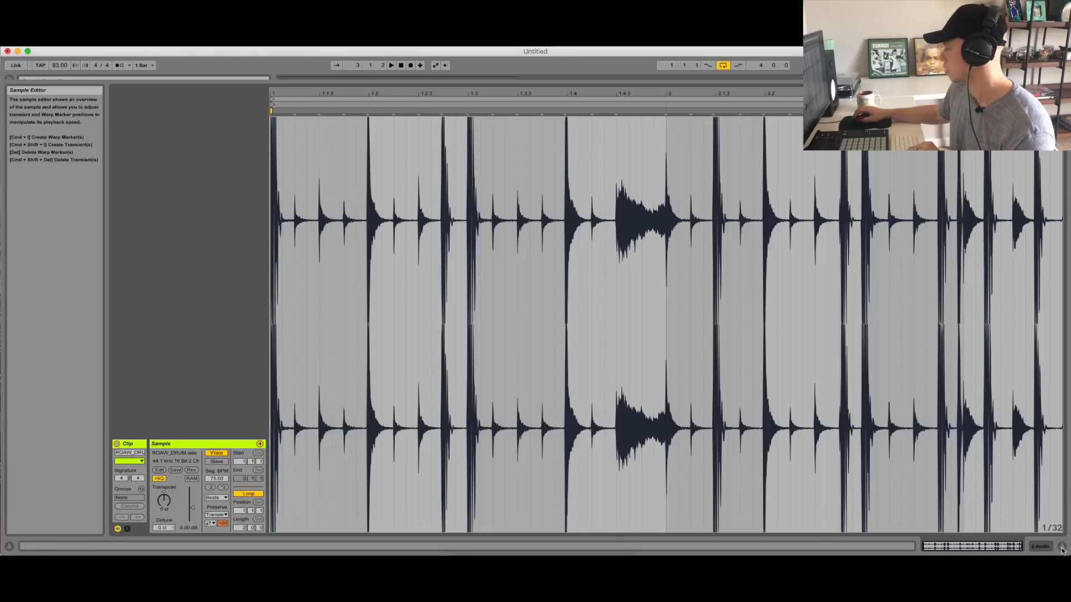
Switch the drum loop's warp mode to Complex, transpose it to -3 semitones, and hide the clip details
click(217, 496)
click(226, 534)
key(space)
drag(167, 498, 167, 506)
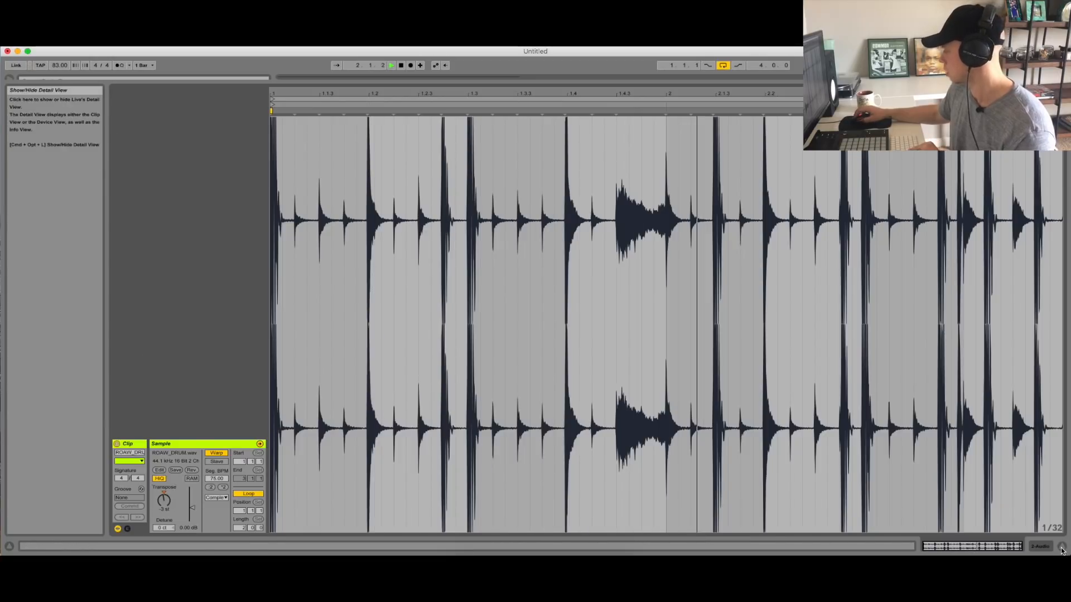
key(super+alt+l)
Duplicate the two-bar ROAW_DRUM clip so that it also covers bars 3 and 4
click(334, 159)
key(super+d)
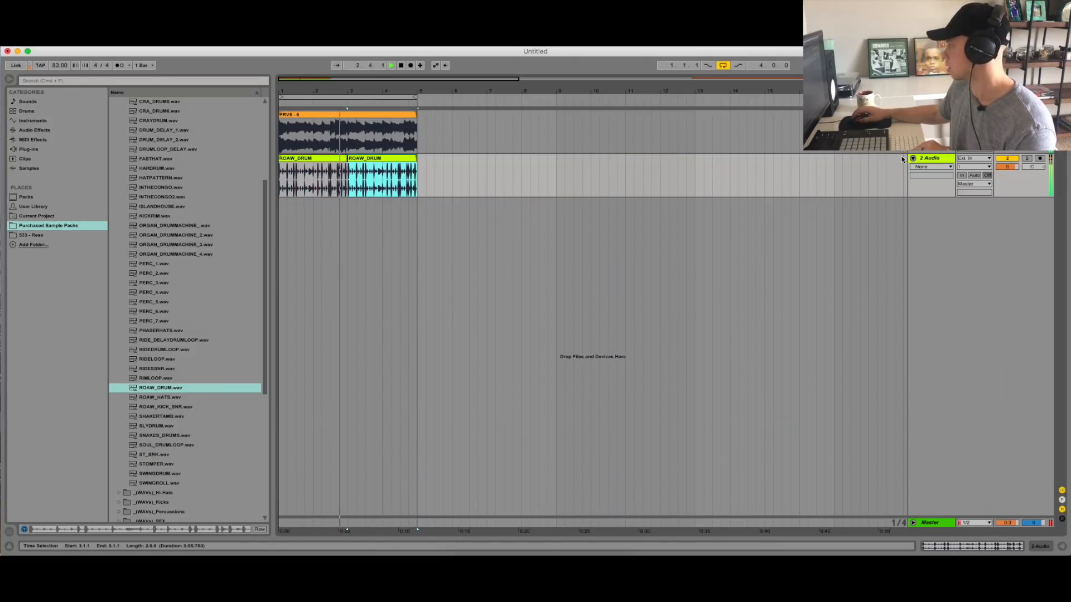
key(super+t)
key(super+z)
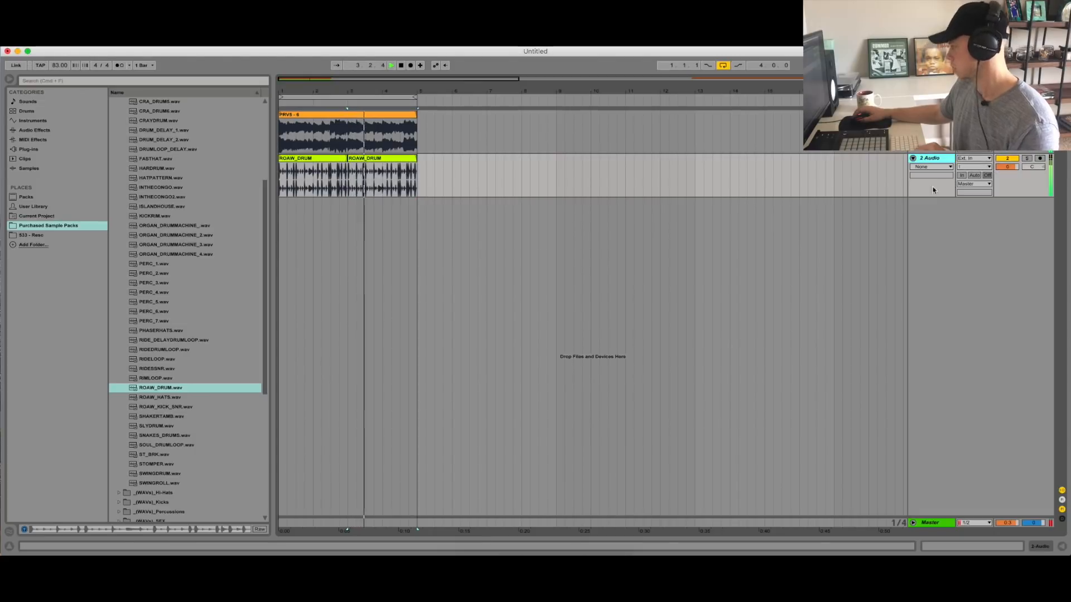
Rename the drum loop's track as "beat butcha break"
key(super+r)
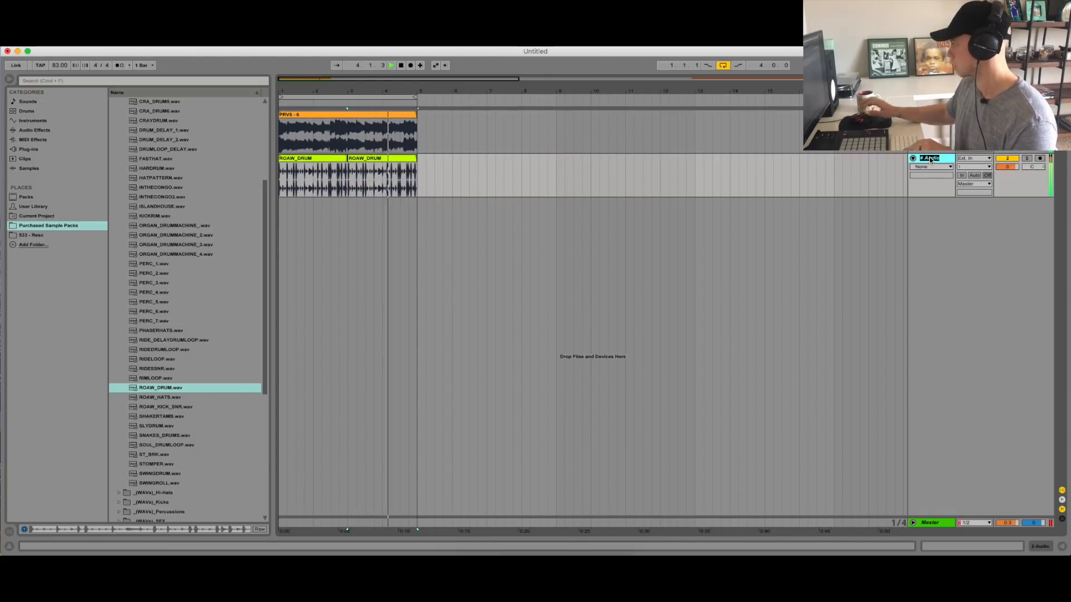
text(beat butc)
text(ha)
key(Return)
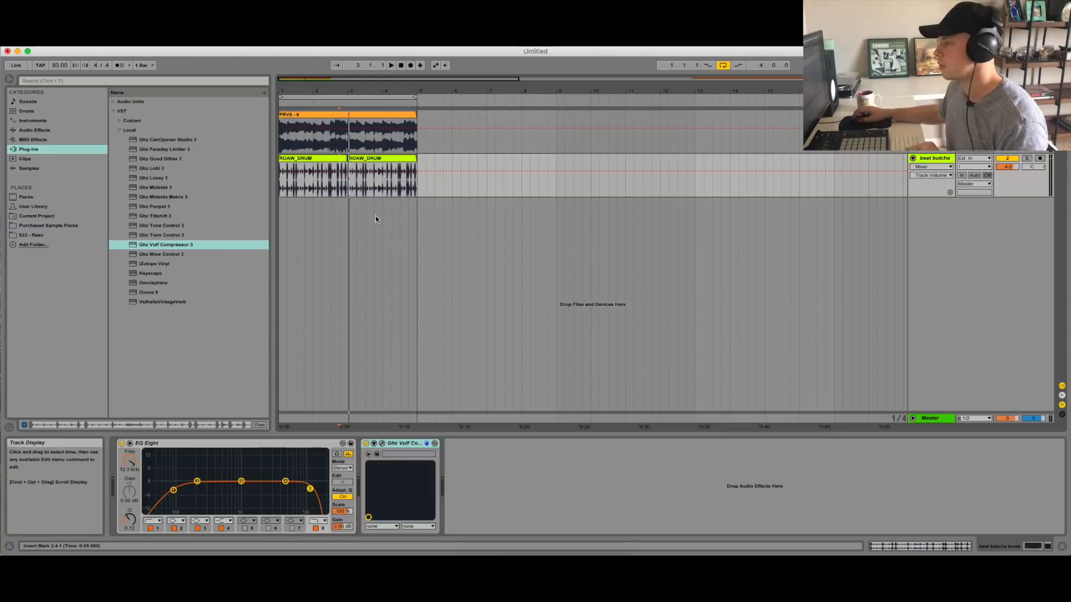
click(374, 175)
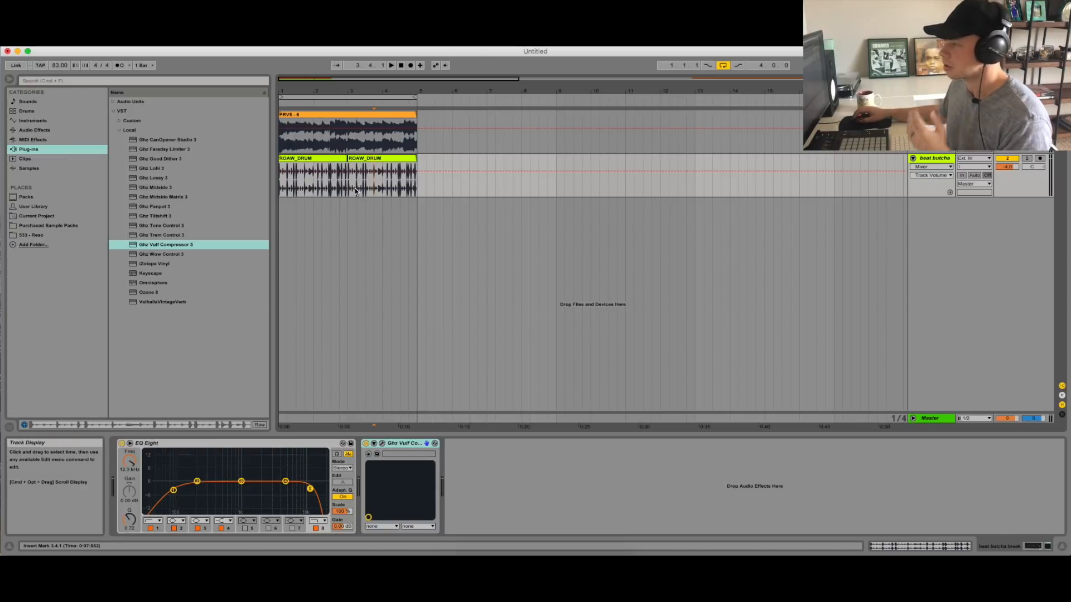
click(350, 158)
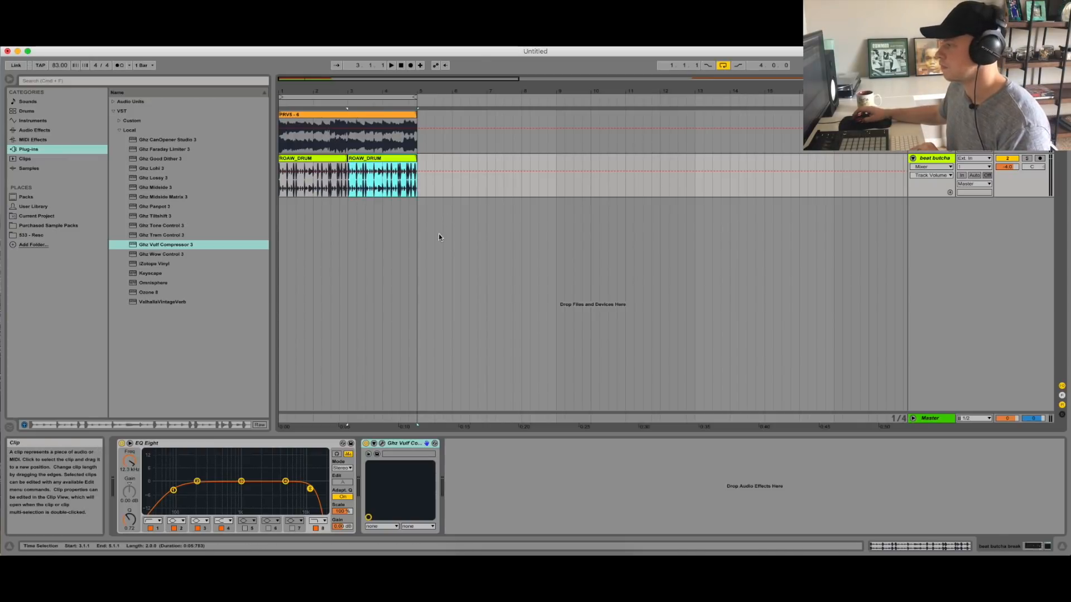
click(350, 115)
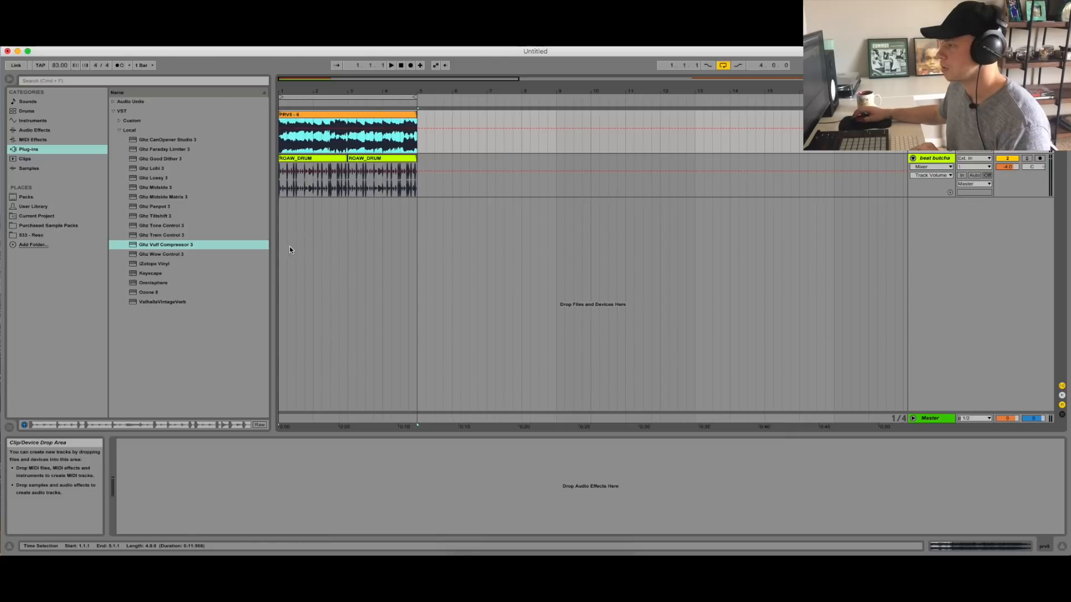
click(302, 159)
click(313, 178)
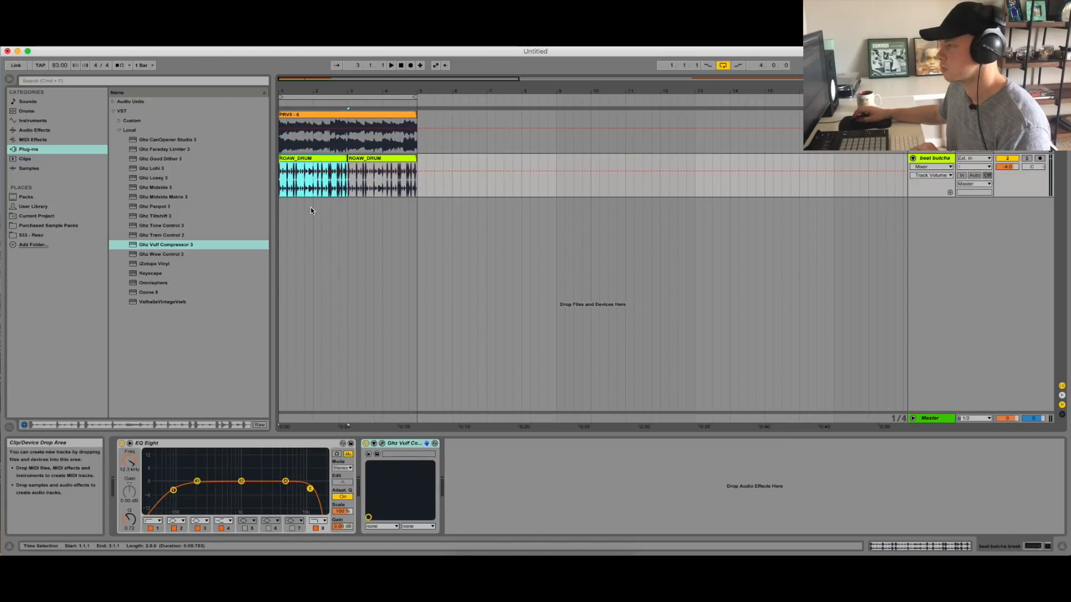
click(294, 161)
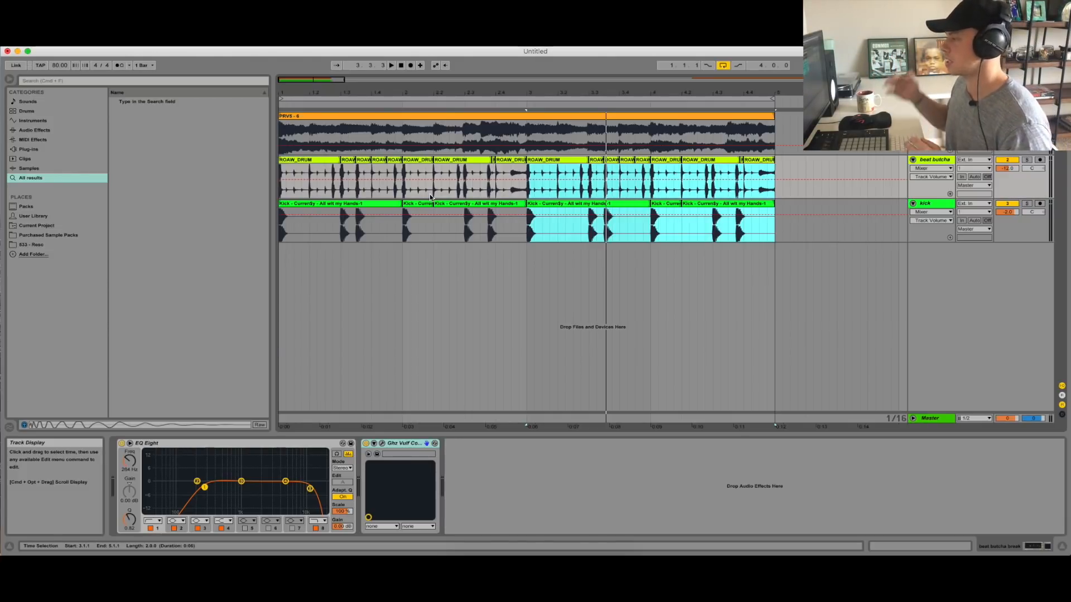
click(295, 203)
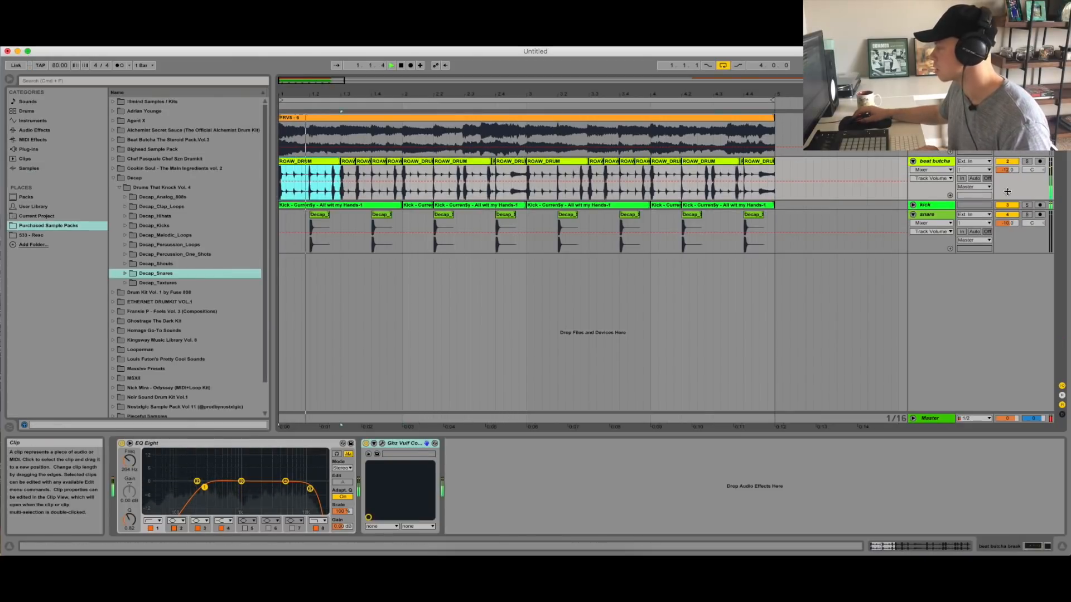
Balance the drums during playback by lowering the volumes of the snare, the beat butcha break (-14.1 dB) and the kick
drag(1014, 224, 1014, 232)
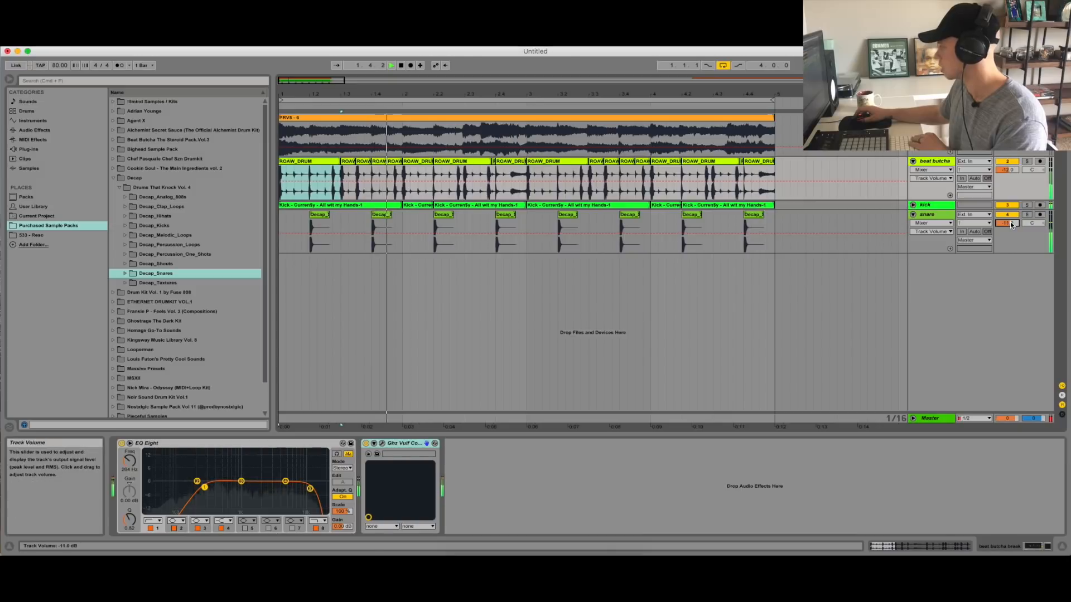
drag(1009, 169, 1010, 172)
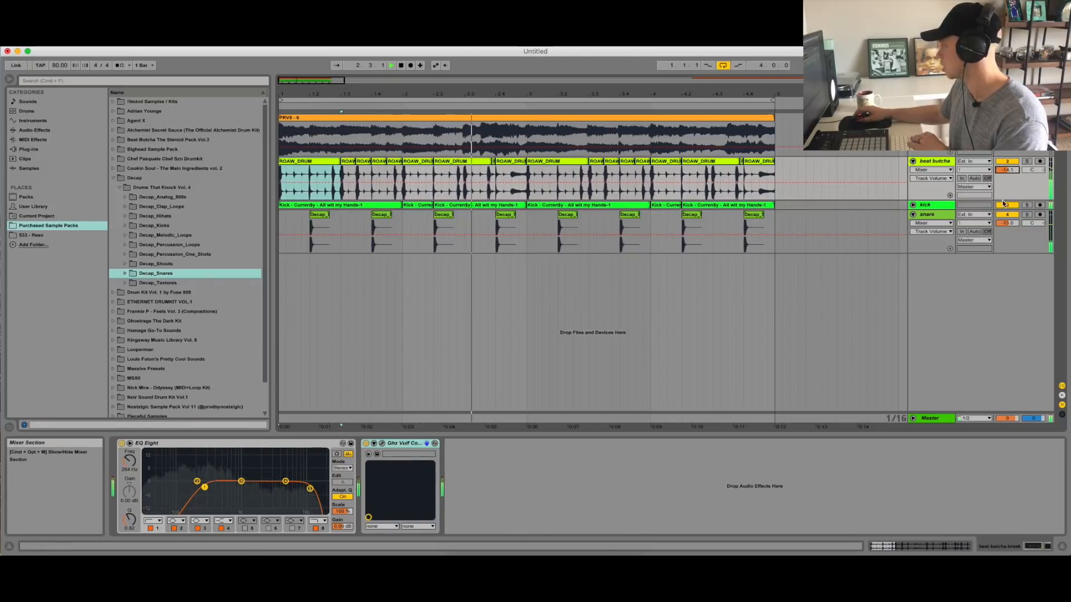
click(913, 205)
drag(1001, 213, 1002, 217)
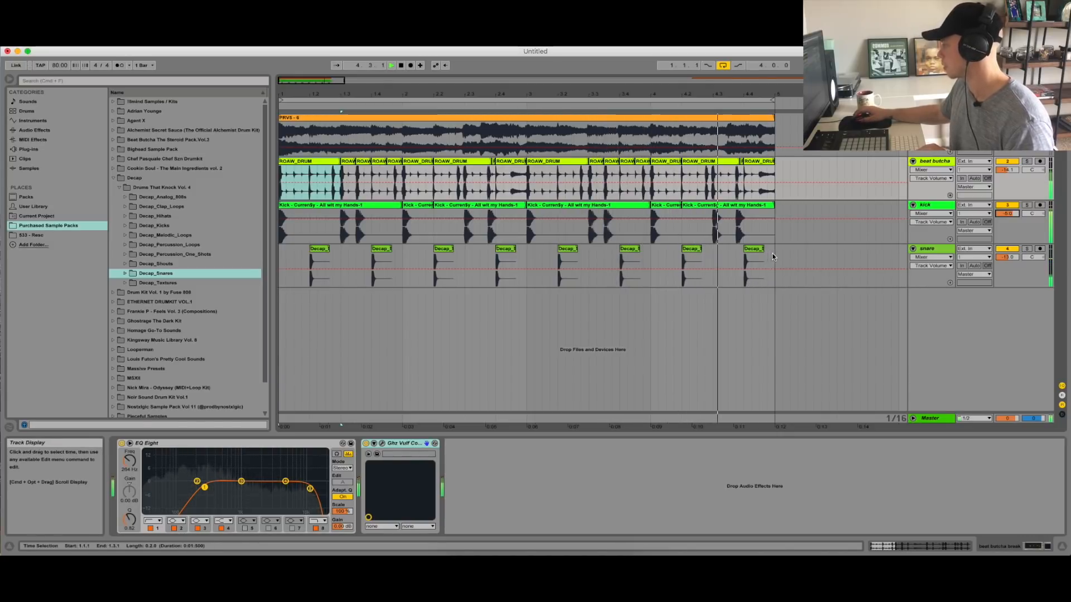
Bring the whole four-bar loop into a wider view and fold the beat butcha, kick and snare tracks
click(745, 264)
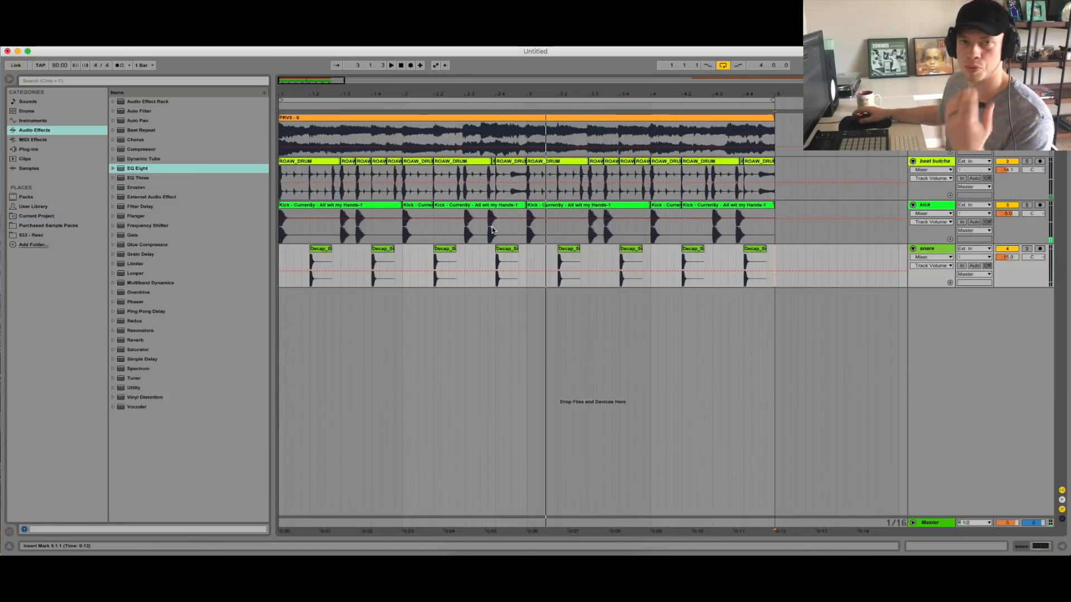
click(584, 96)
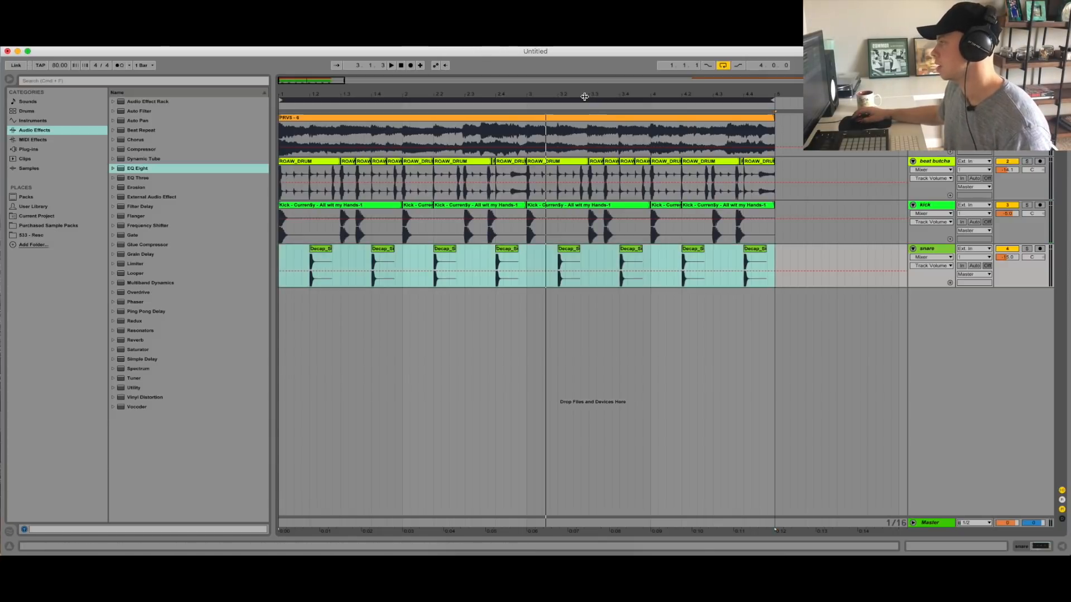
drag(580, 93, 578, 56)
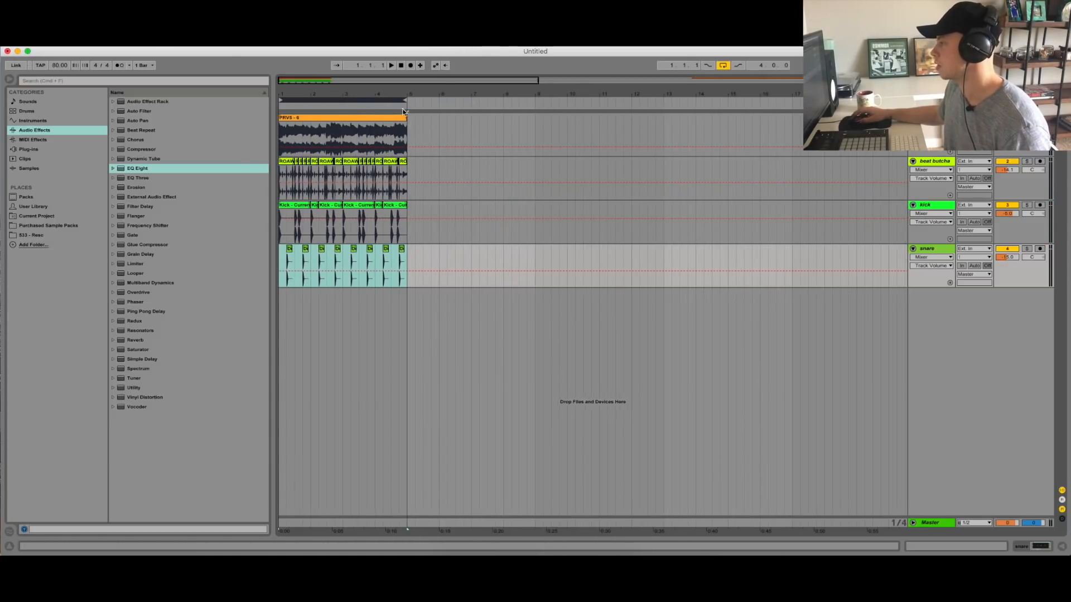
alt+click(913, 206)
click(410, 186)
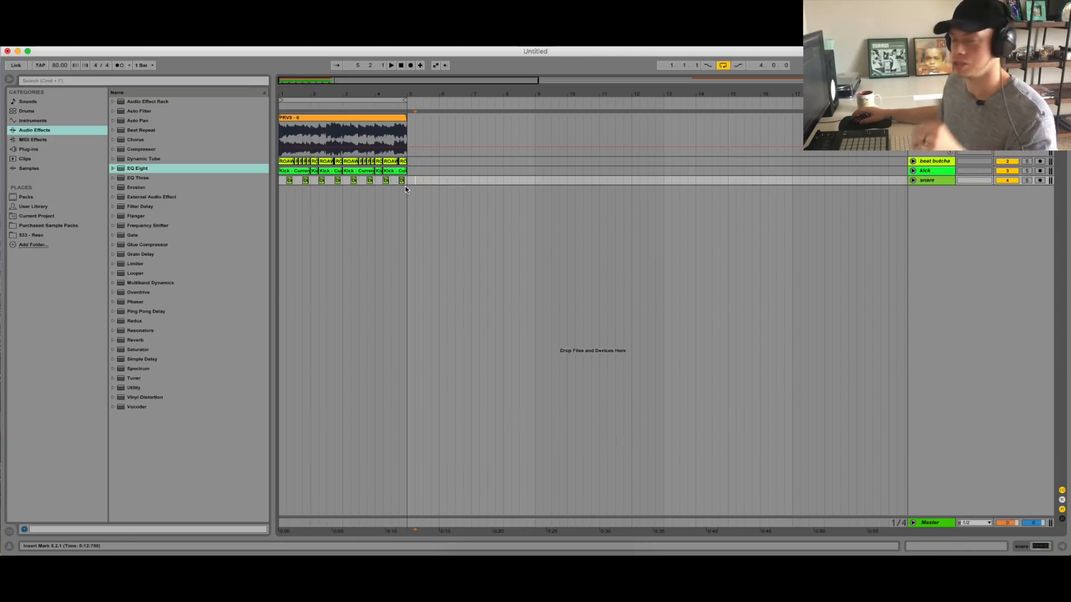
Play the four-bar loop from the start while lowering the PRVS - 6 sample track's volume and raising the snare's slightly
click(391, 100)
key(space)
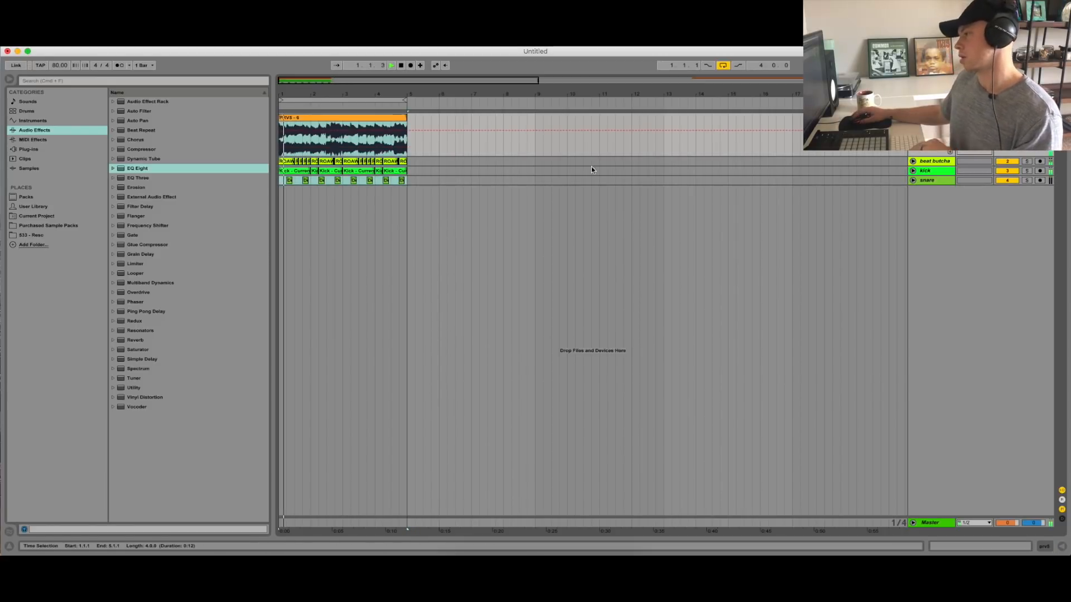
drag(1007, 127, 1007, 143)
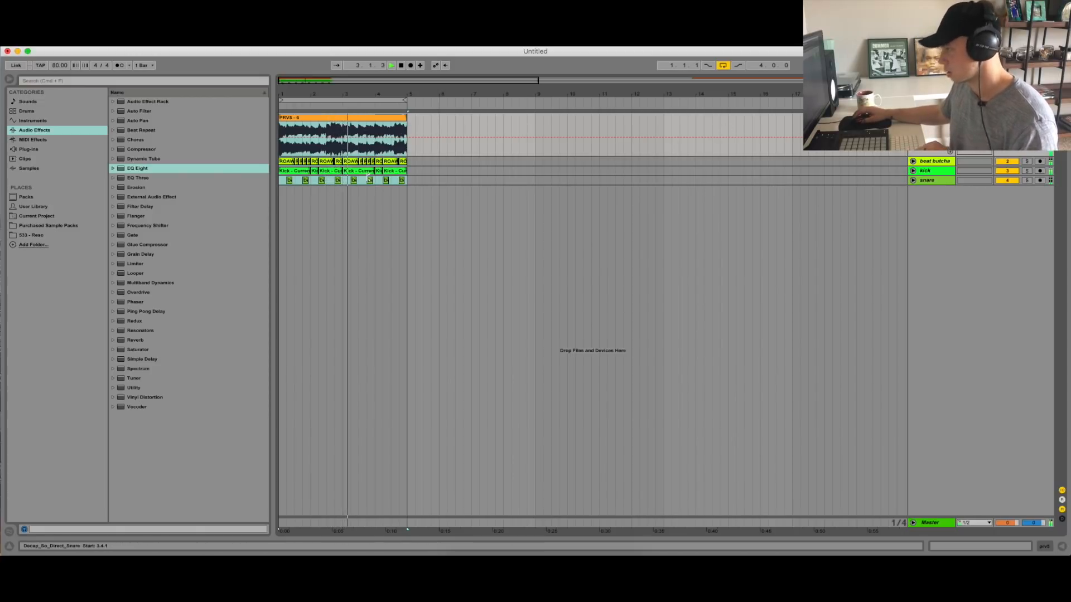
click(913, 180)
drag(1011, 189, 1010, 184)
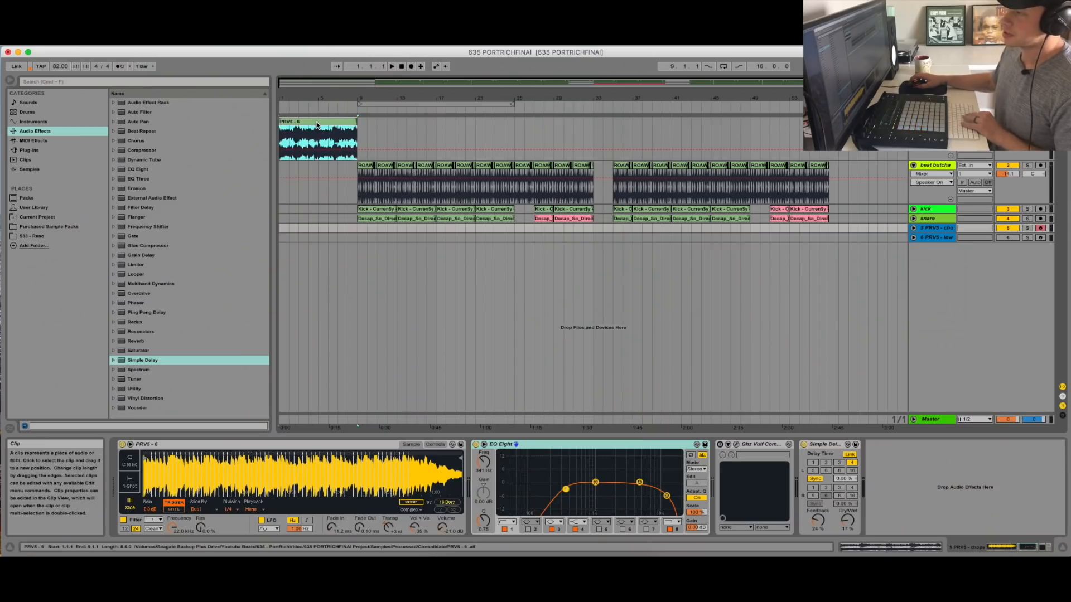
Play the PRVS - 6 intro clip from bar 1 and show the PRVS - chops track's devices
click(317, 125)
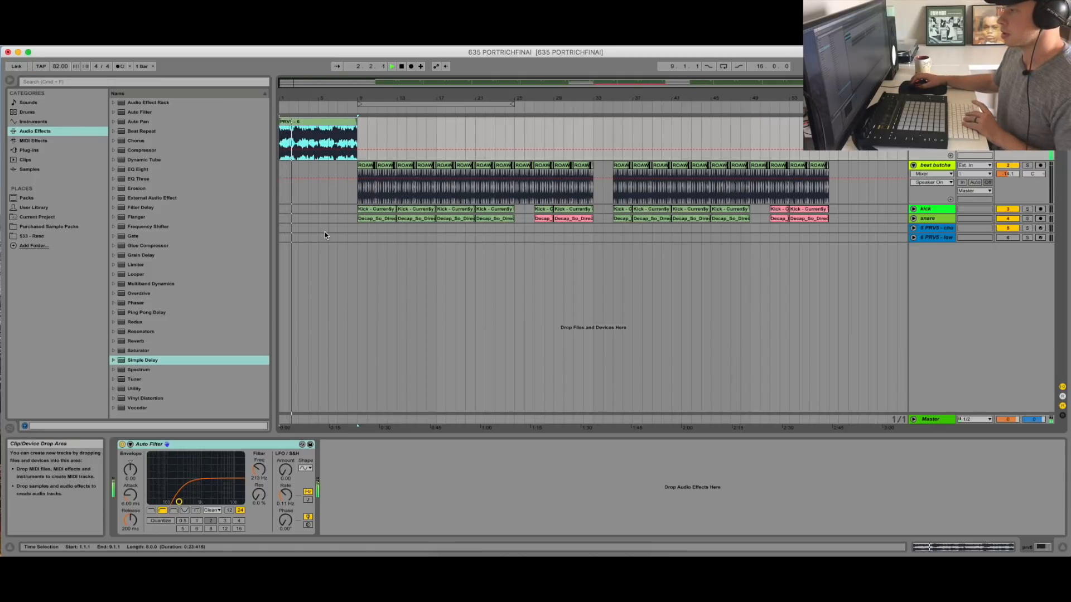
key(space)
click(940, 229)
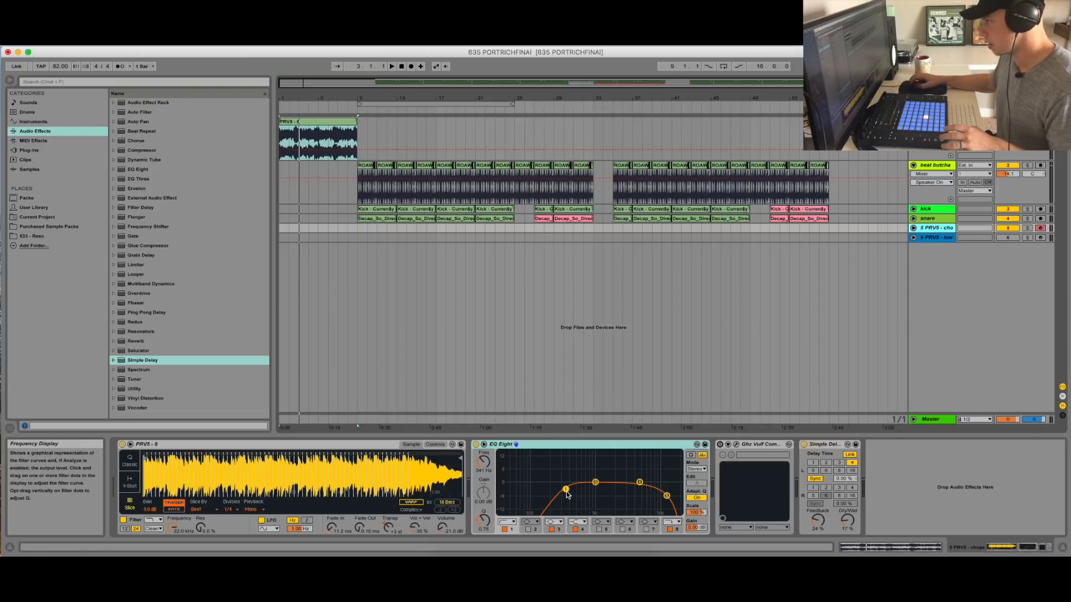
Record a performance of sample chops on the PRVS - chops track from bar 9 and trim the take to end at bar 17
click(355, 230)
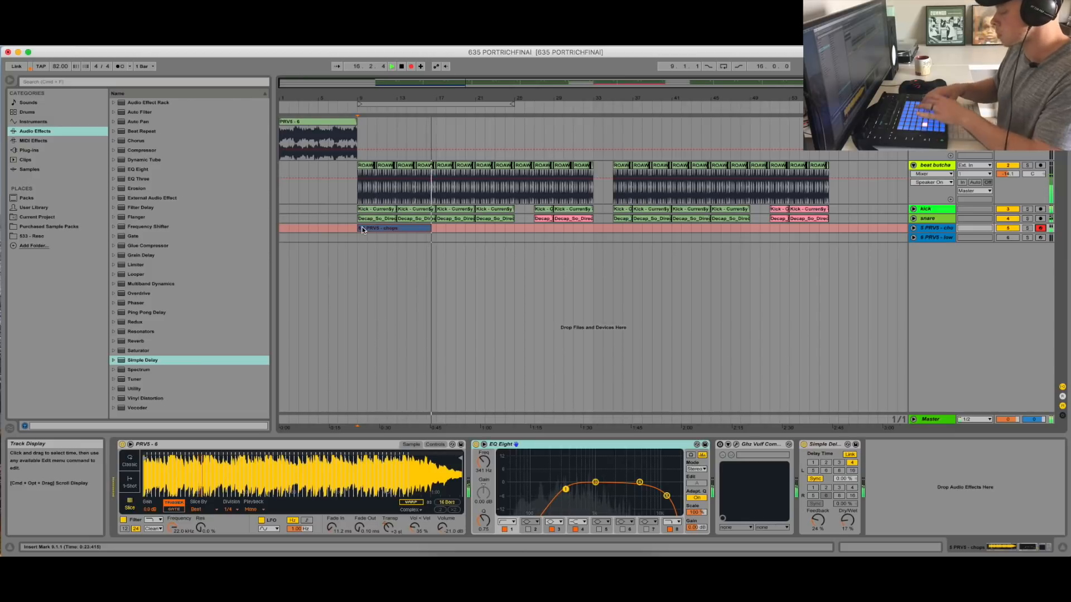
key(space)
drag(468, 230, 439, 231)
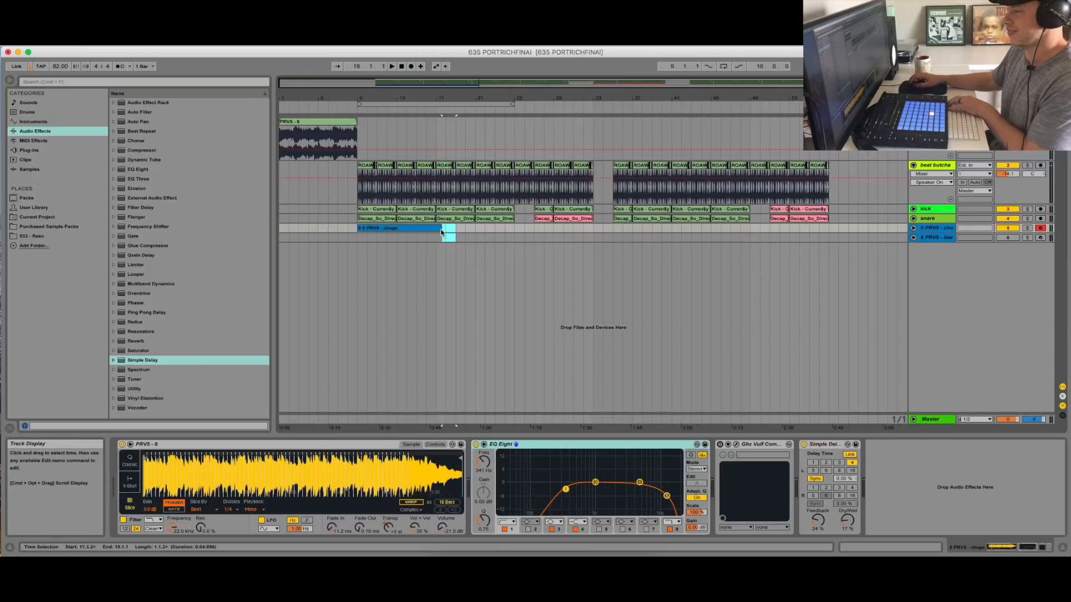
Open the recorded chops clip in the note editor, quantize its notes, and play it back from bar 9
double_click(415, 229)
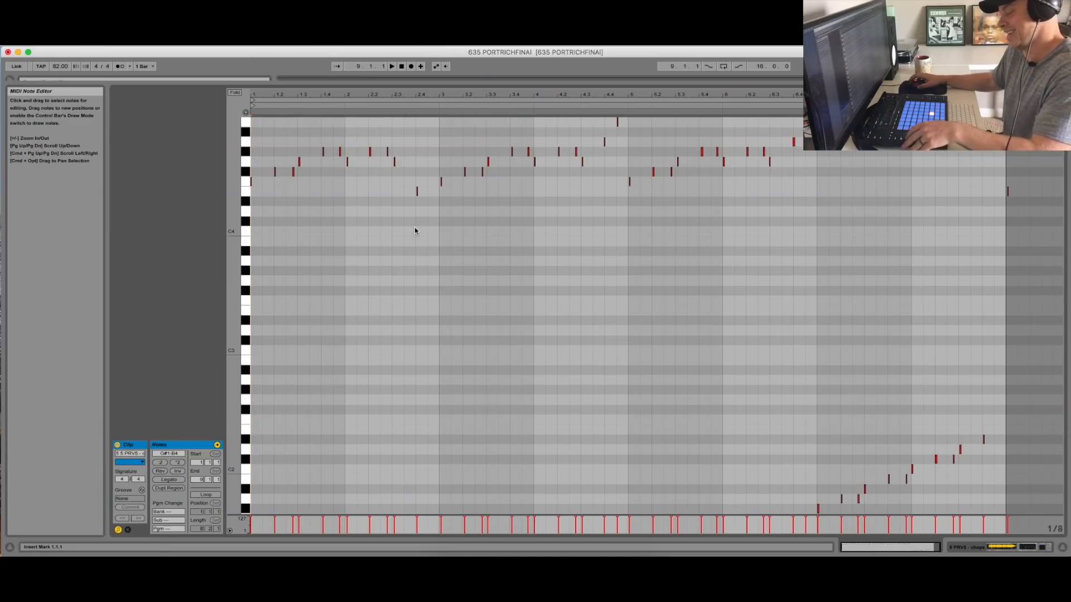
key(space)
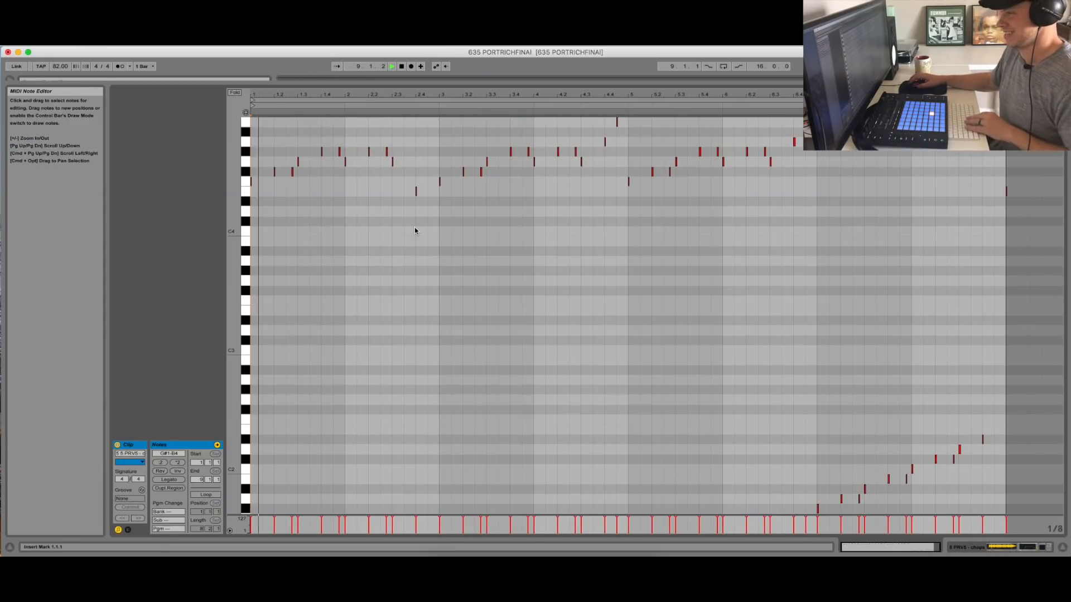
click(423, 238)
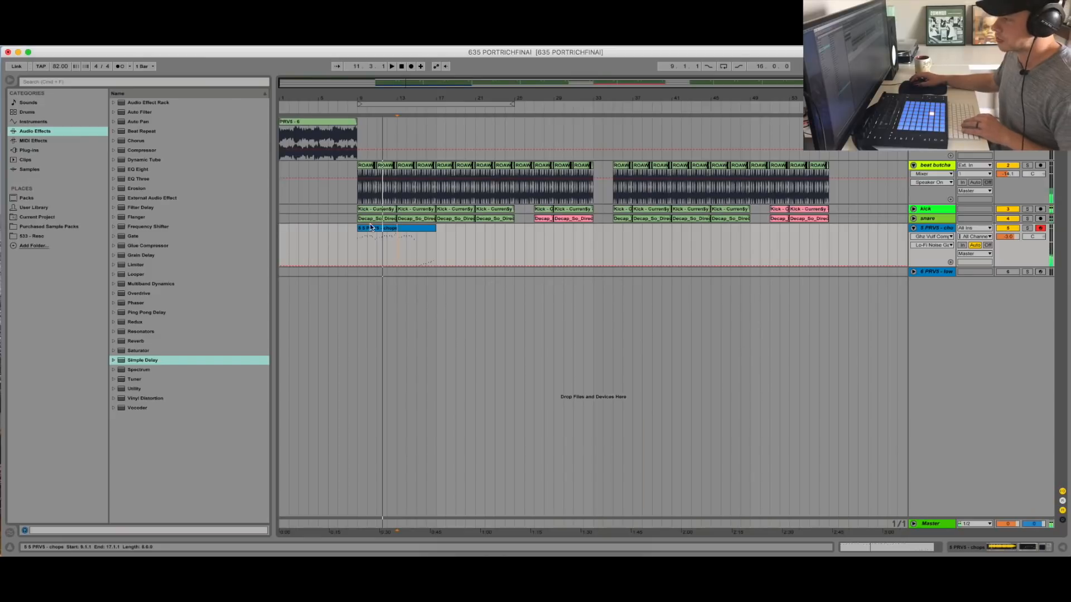
Activate the PRVS - low end track and copy the eight-bar chops clip onto it at bar 9
click(383, 225)
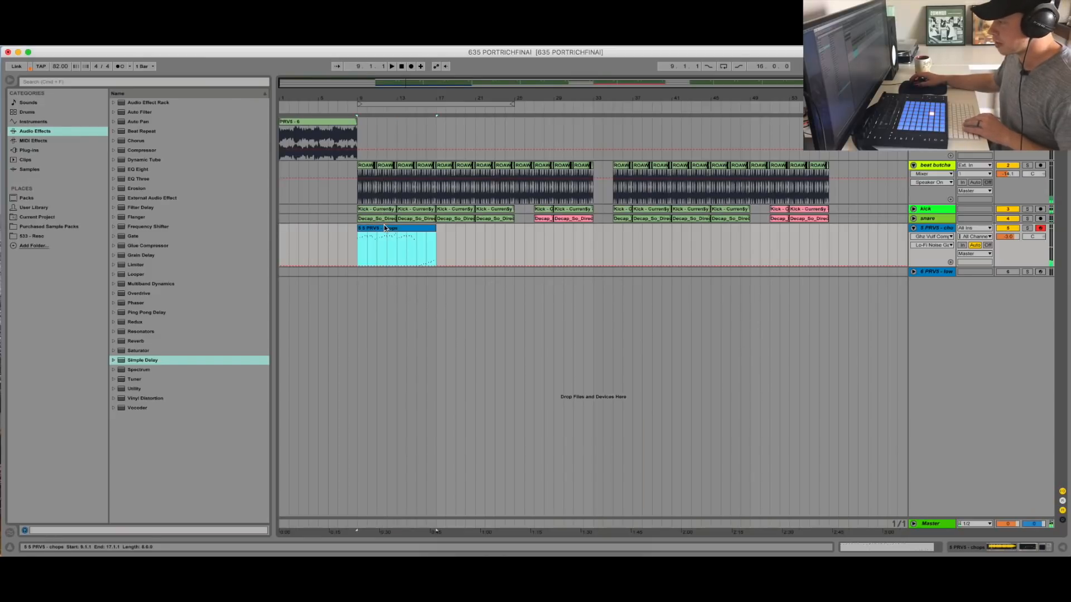
click(955, 273)
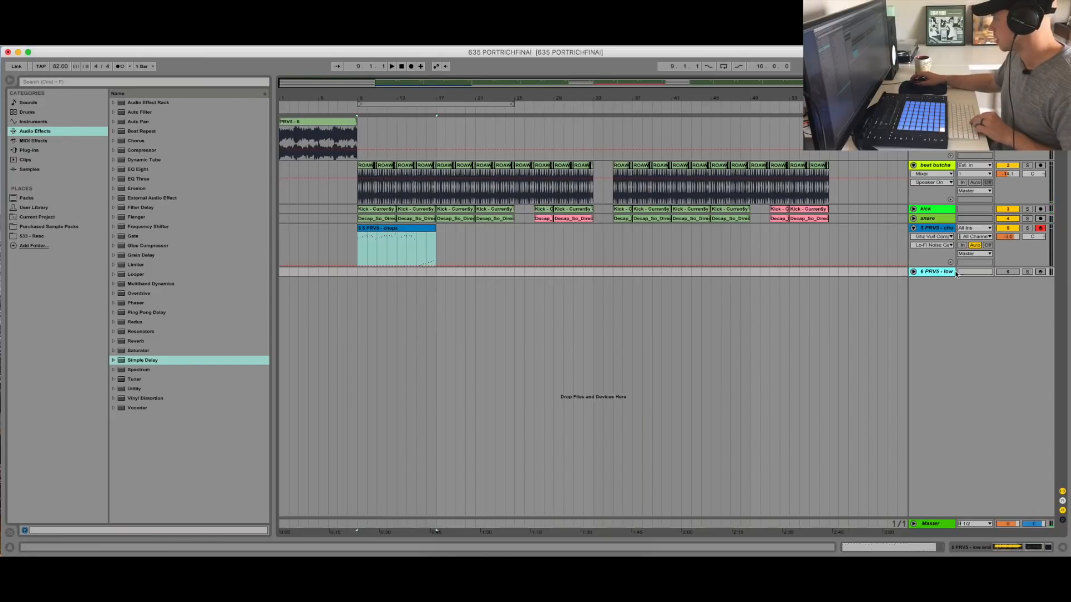
click(1007, 272)
click(384, 231)
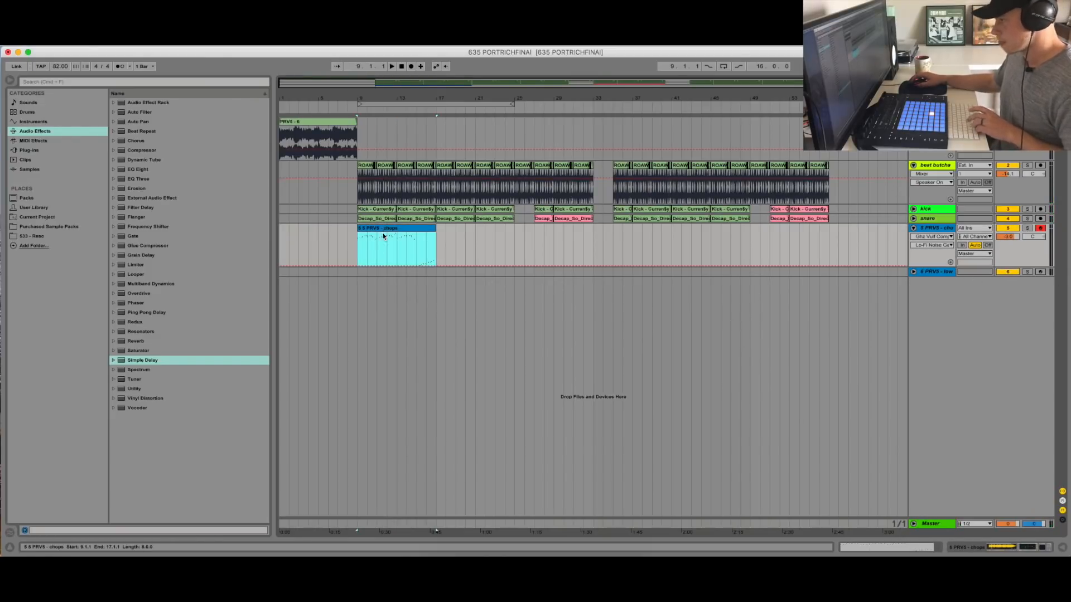
click(362, 274)
key(super+v)
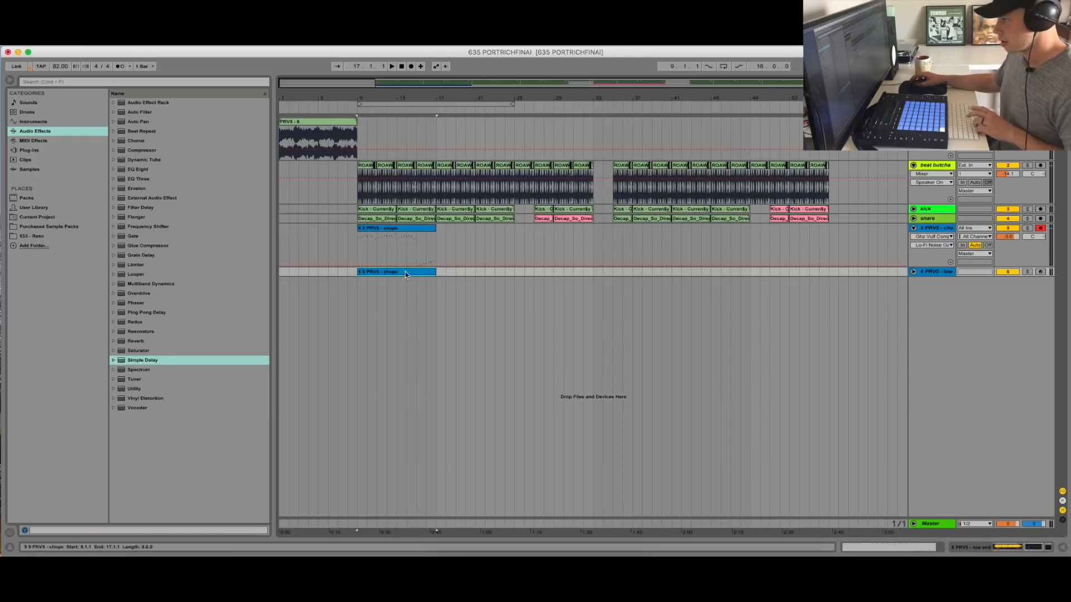
Unfold the low end track, show its devices, and play both chops layers with the drums from bar 9
click(913, 272)
double_click(930, 272)
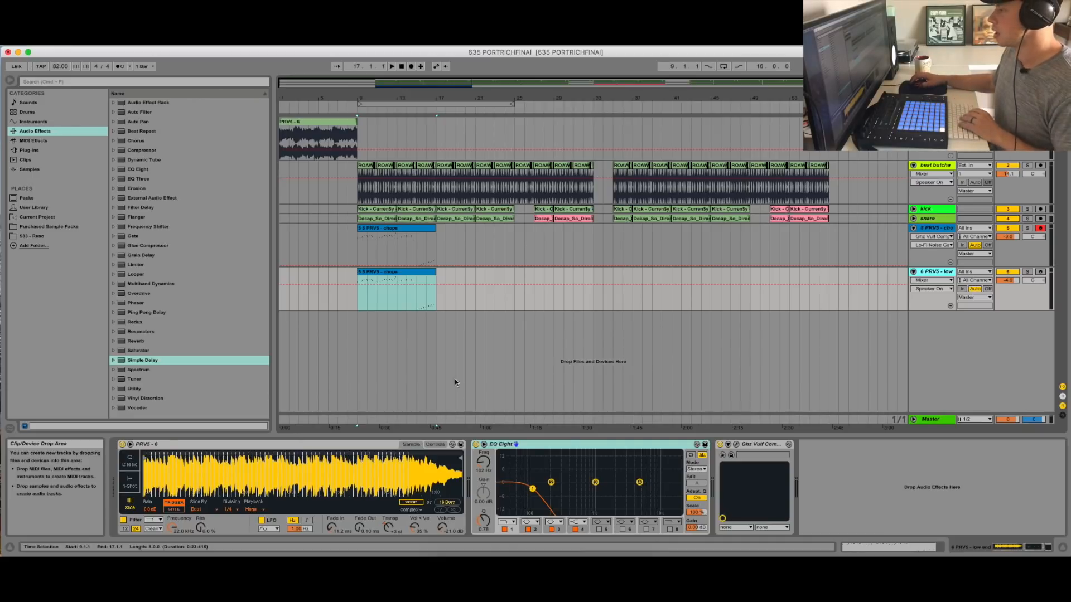
click(357, 302)
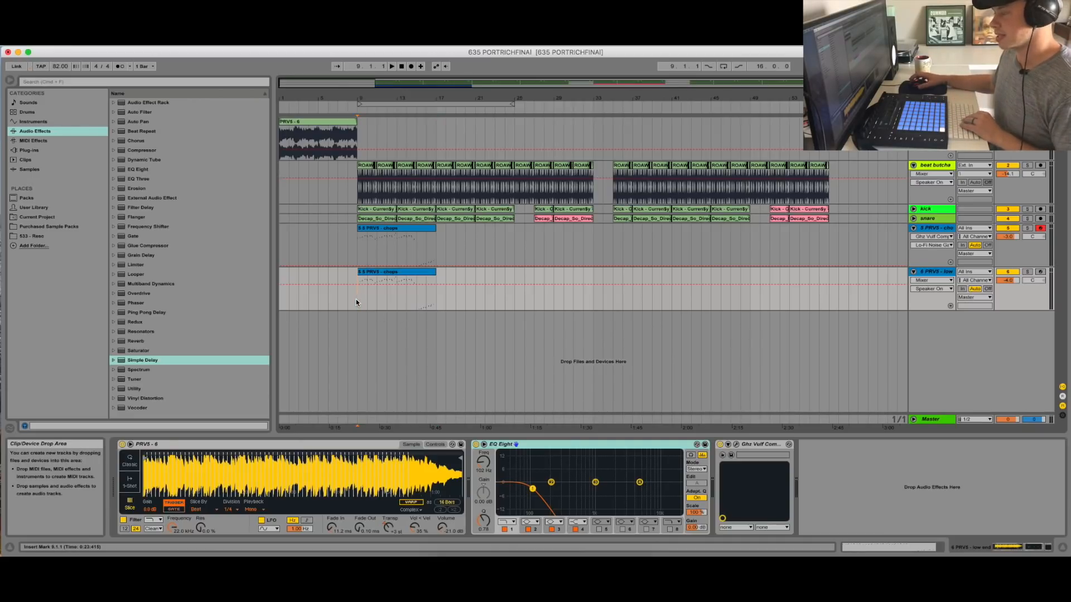
key(space)
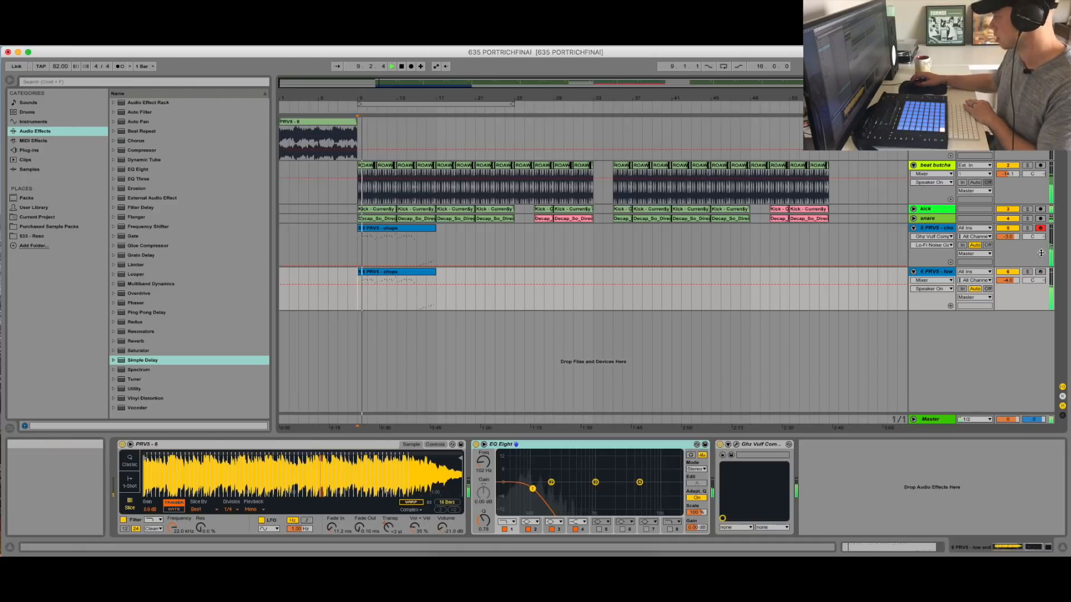
Lower the low end track's volume slightly and compare the beat with that track muted and unmuted
drag(1009, 279, 1013, 281)
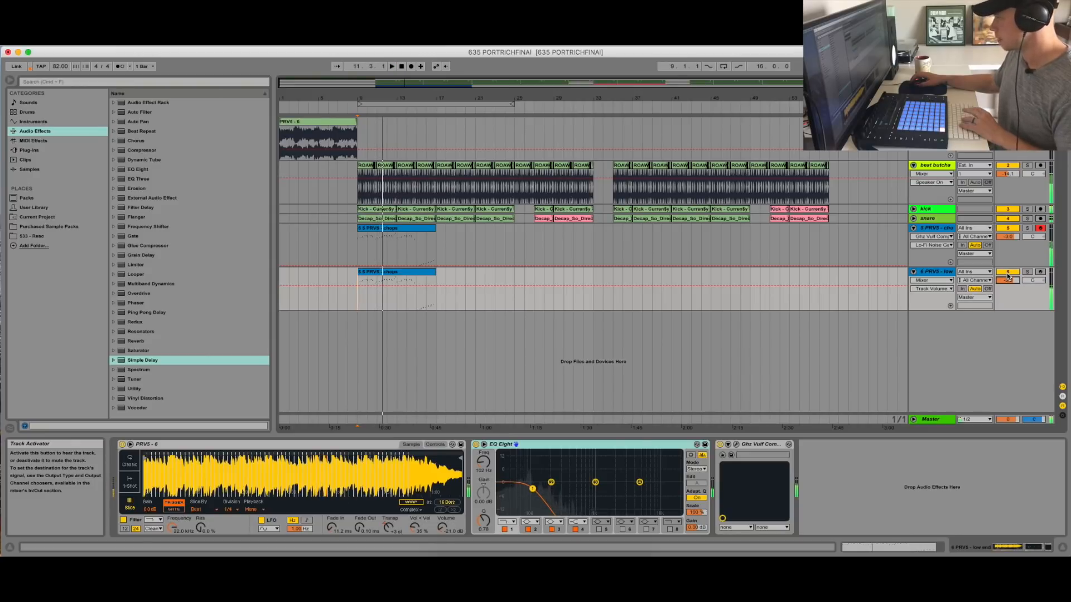
key(space)
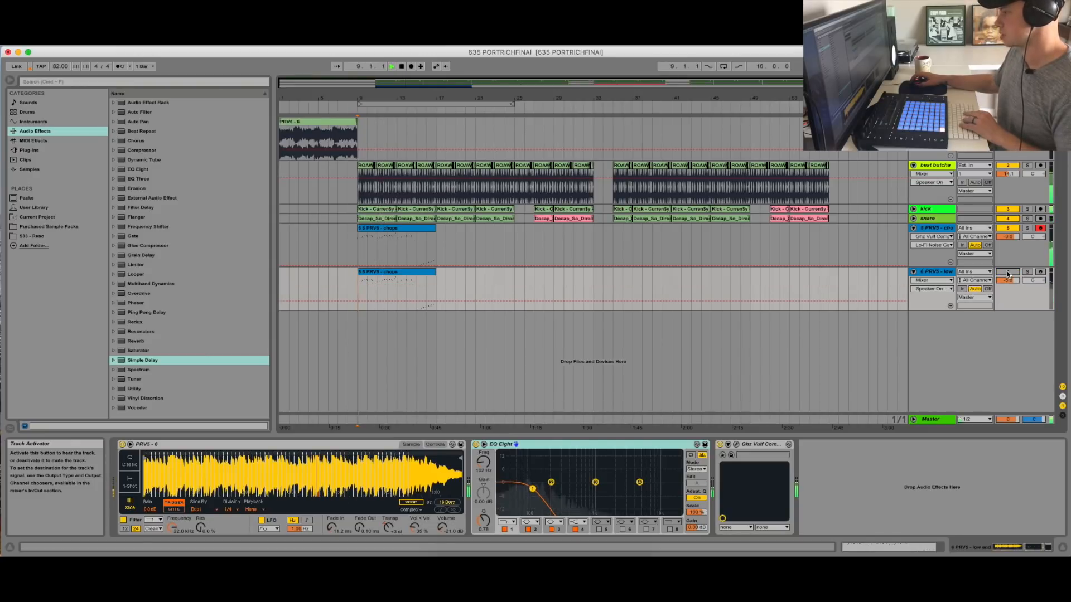
click(1007, 272)
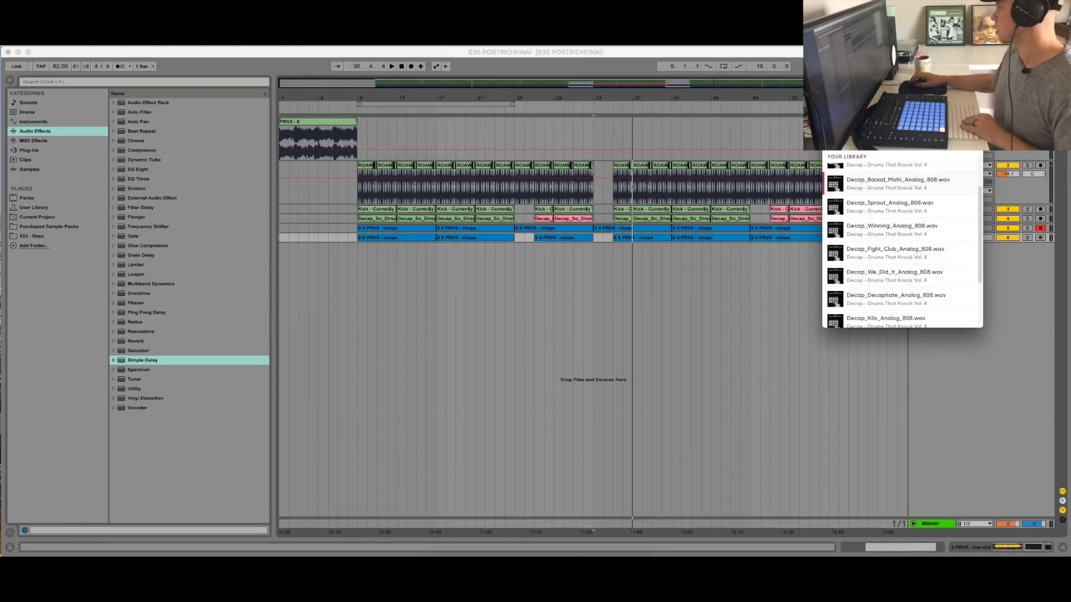
Look through the Decap Analog 808 samples in the sample library and open the Purchased Sample Packs folder
scroll(903, 240, up, 1)
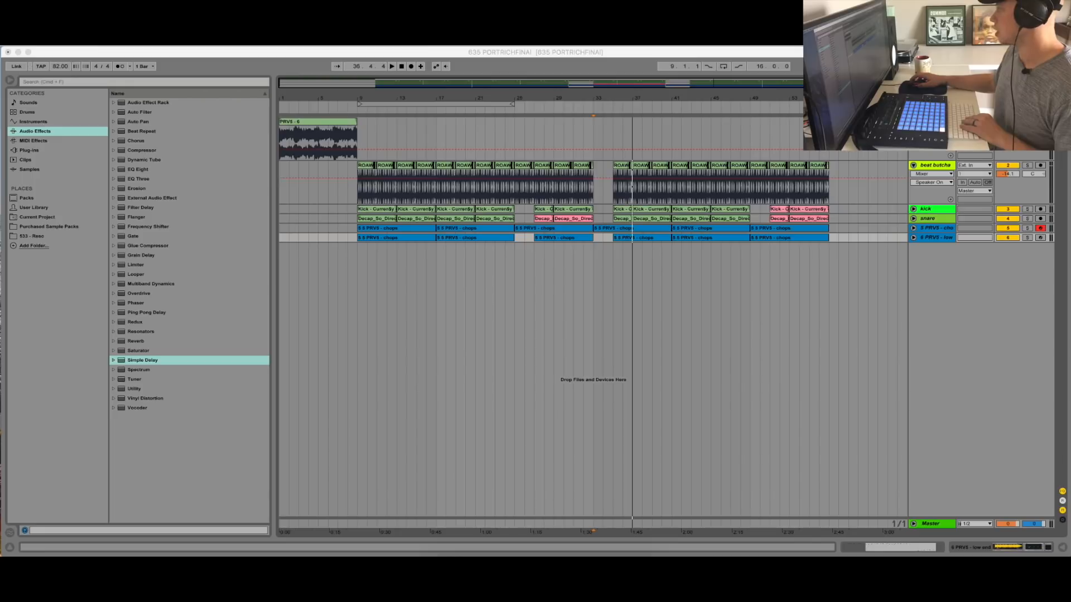
click(32, 223)
click(35, 227)
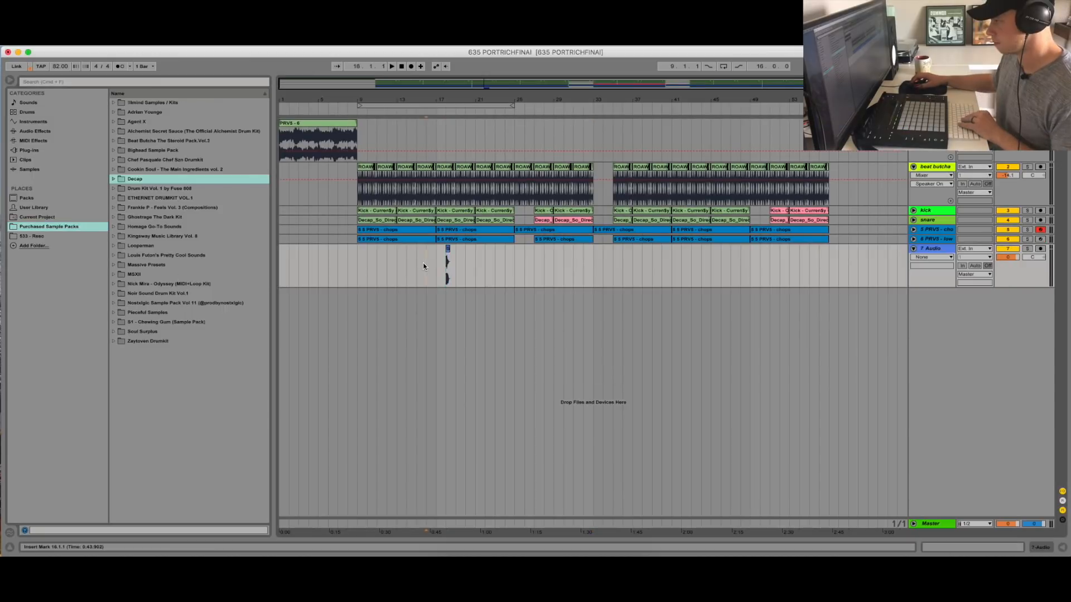
Play the arrangement from bar 16 to hear the SWUM percussion clip on the new audio track in context
click(424, 263)
key(space)
drag(433, 100, 433, 156)
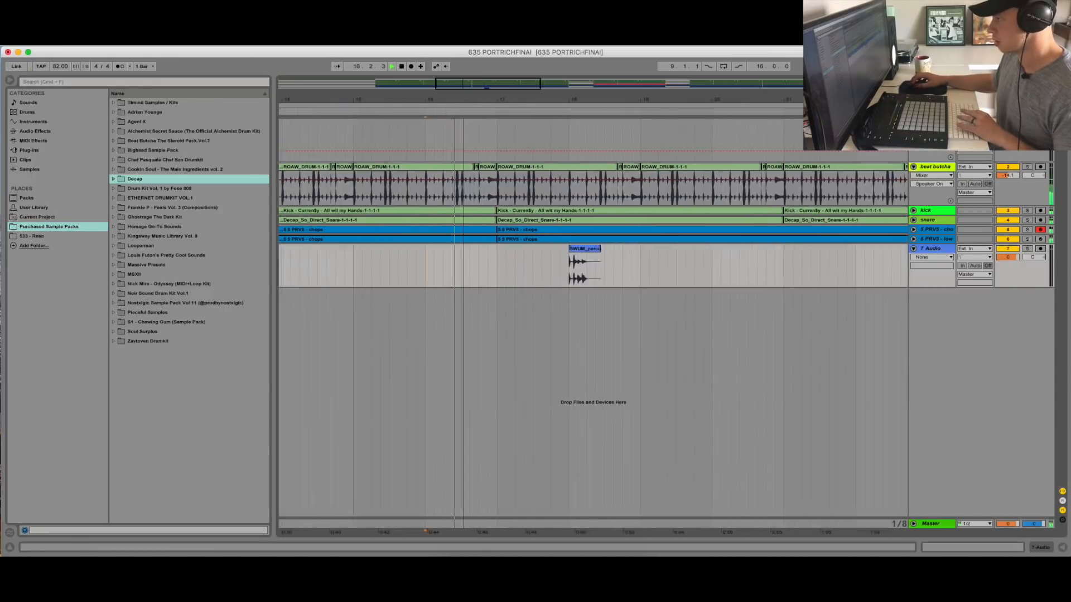
Reposition the SWUM percussion clip earlier on the new audio track and play the passage to check its timing
key(space)
drag(615, 249, 499, 258)
click(486, 259)
key(space)
key(space)
drag(567, 263, 516, 263)
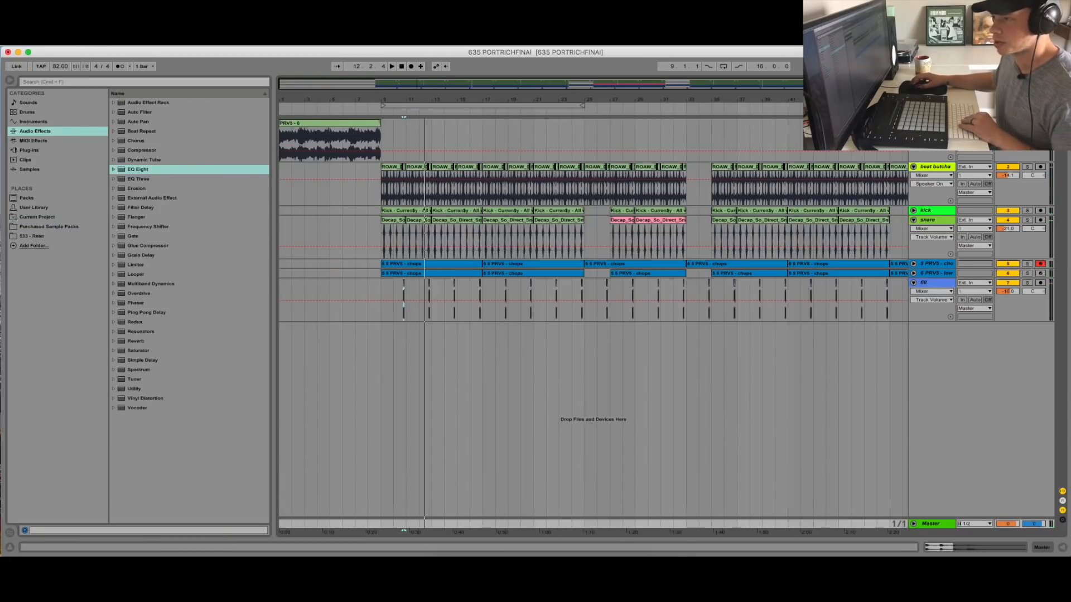
Open the Purchased Sample Packs folder and duplicate bars 9 to 13 of the crash track so the crash repeats at bar 13
click(42, 229)
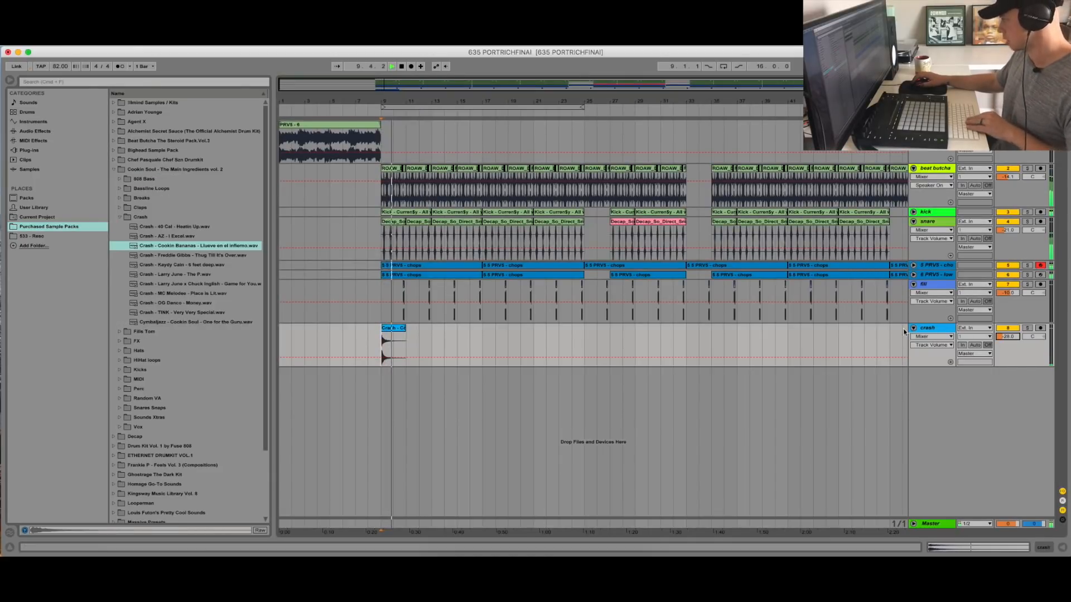
click(382, 339)
shift+click(426, 336)
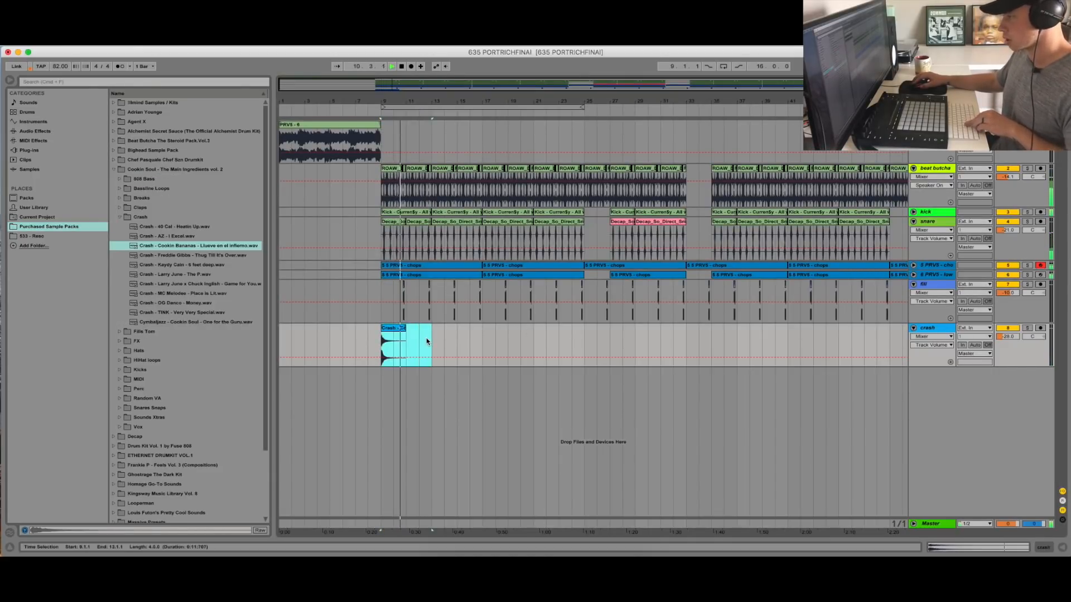
key(super+d)
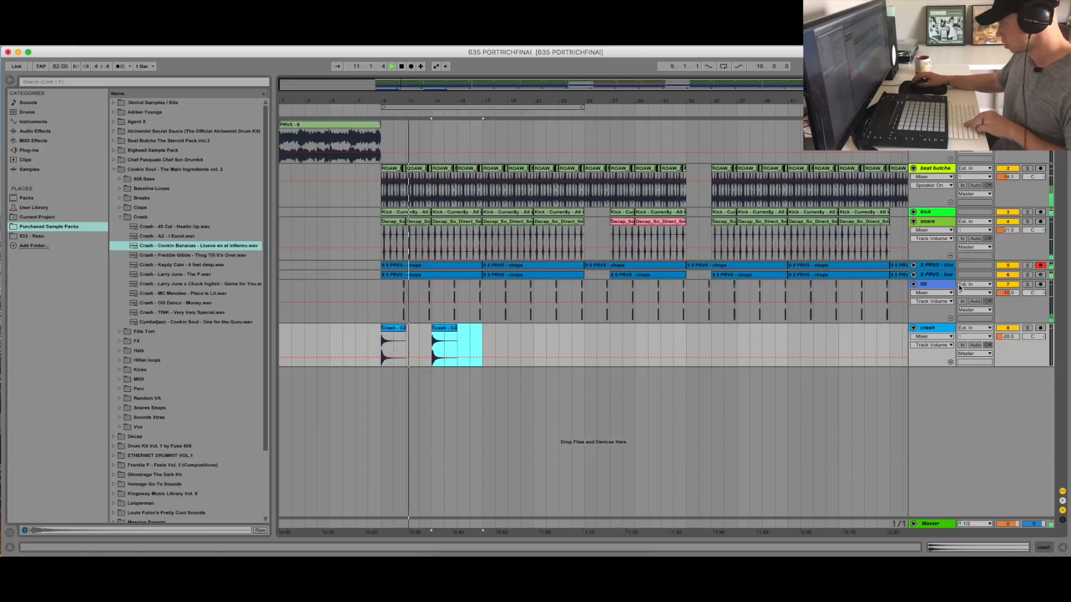
Set the fill track's volume to -12 dB and repeat its two-bar pattern from bar 11 along the track until bar 57
drag(1009, 292, 1009, 295)
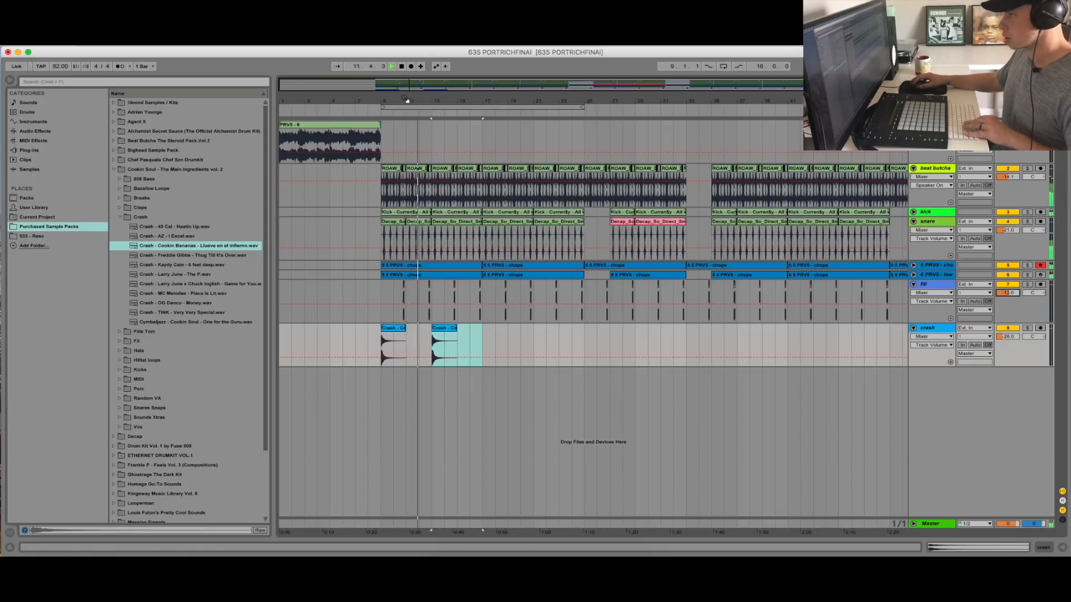
drag(406, 101, 406, 235)
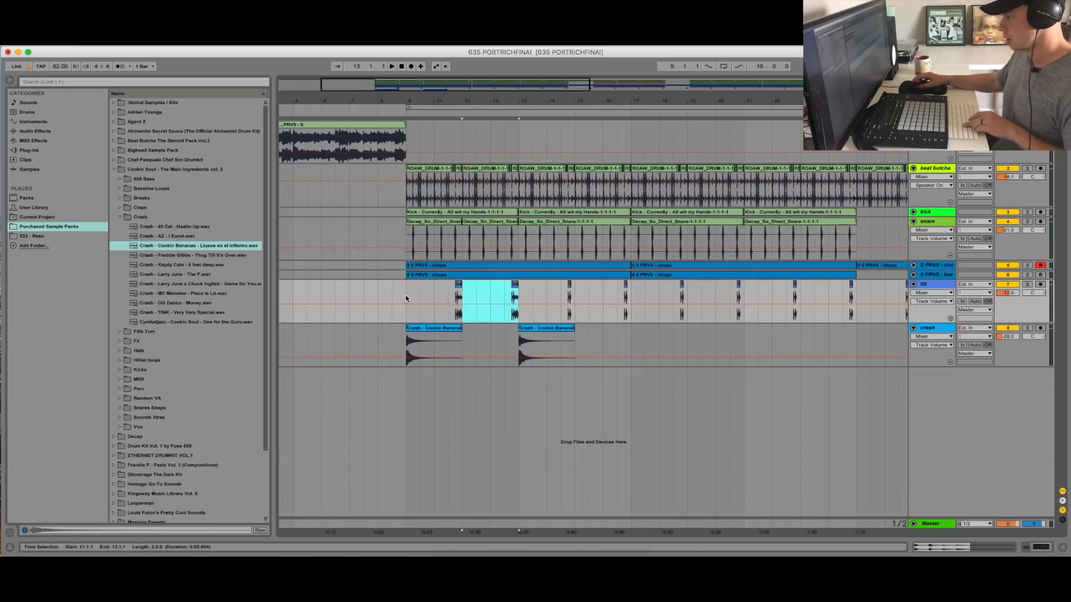
key(super+d)
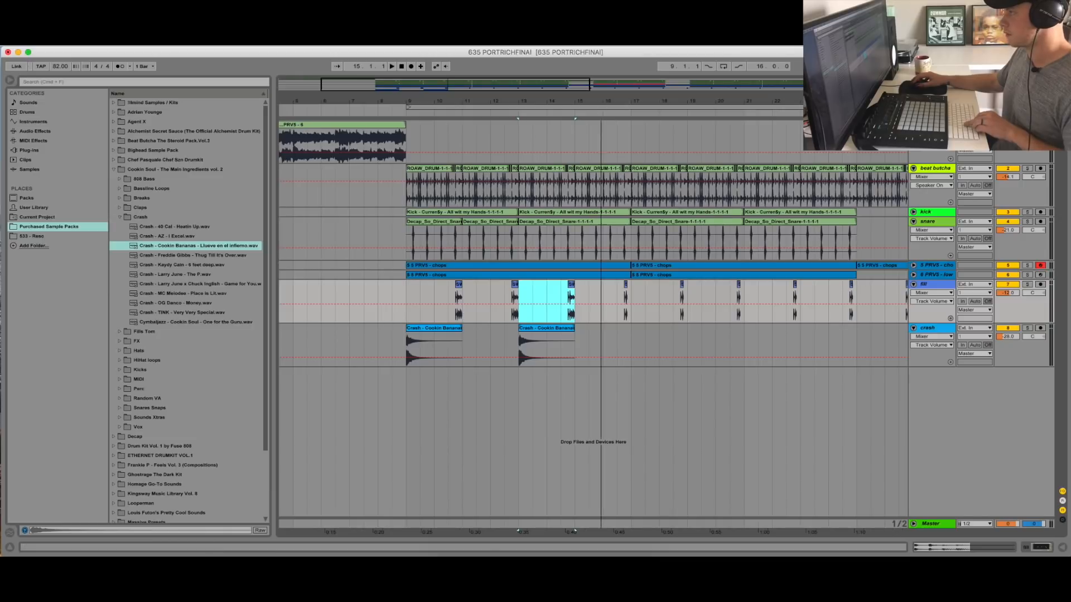
drag(600, 102, 471, 103)
key(super+d)
key(super+d)
key(super+d)
key(super+d)
key(super+d)
key(super+d)
key(super+d)
key(super+d)
key(super+d)
key(super+d)
key(super+d)
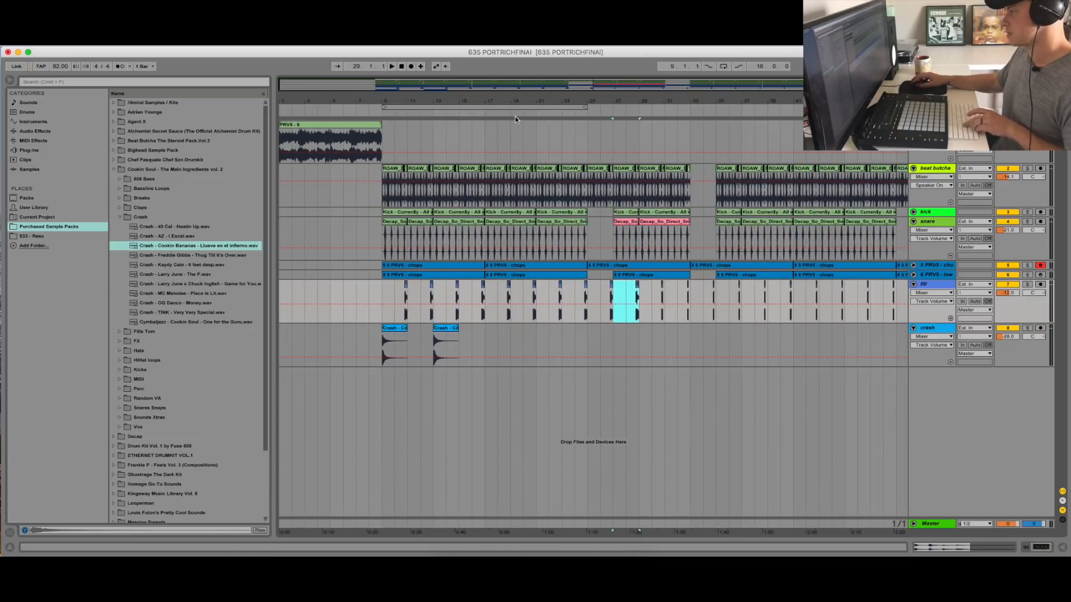
drag(687, 102, 621, 97)
key(super+d)
key(super+d)
key(super+d)
key(super+d)
key(super+d)
key(super+d)
key(super+d)
key(super+d)
key(super+d)
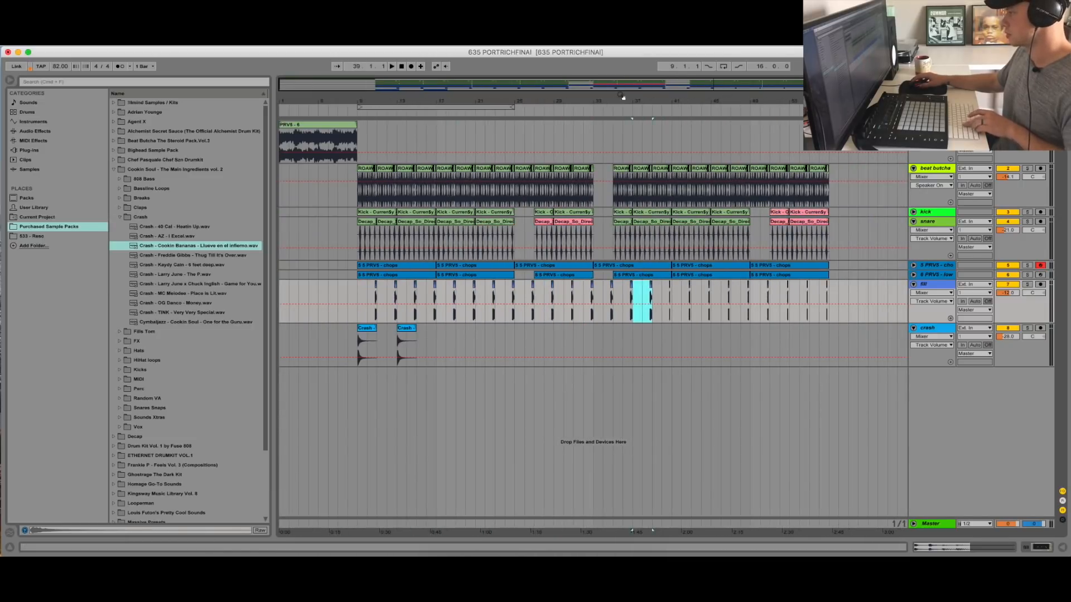
key(super+d)
key(super+d)
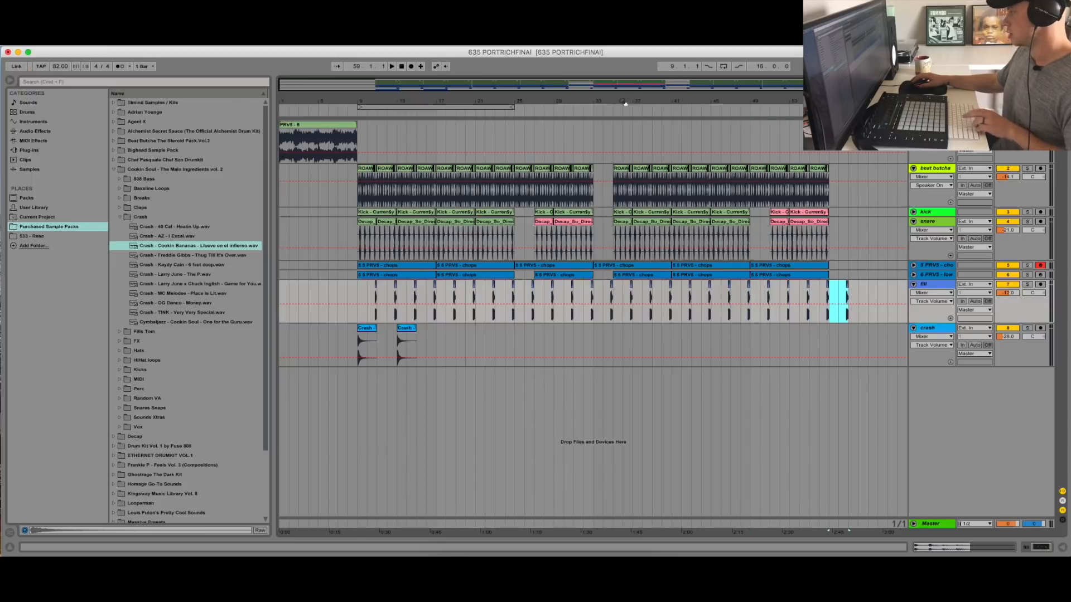
key(super+z)
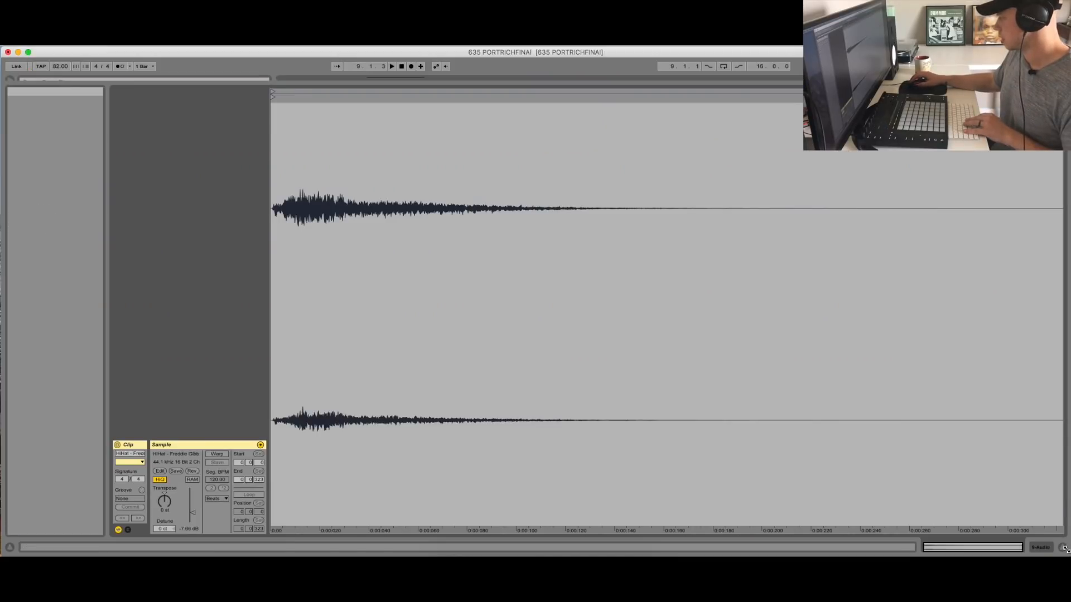
Slightly lower the clip gain of the third hi-hat hit in the pattern starting at bar 9 and play the result
click(1065, 548)
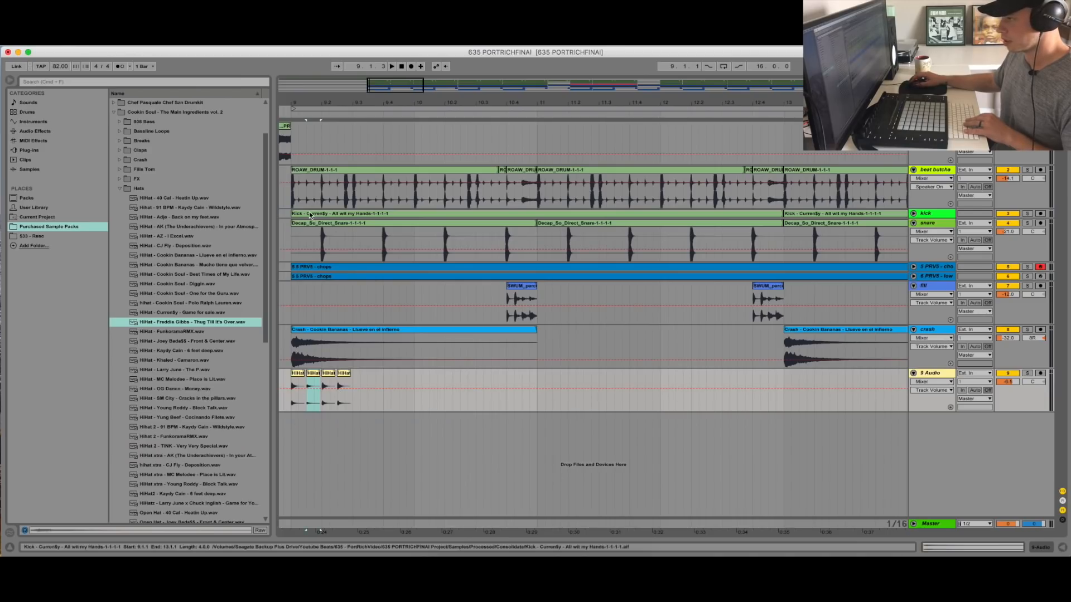
click(289, 399)
drag(289, 399, 303, 401)
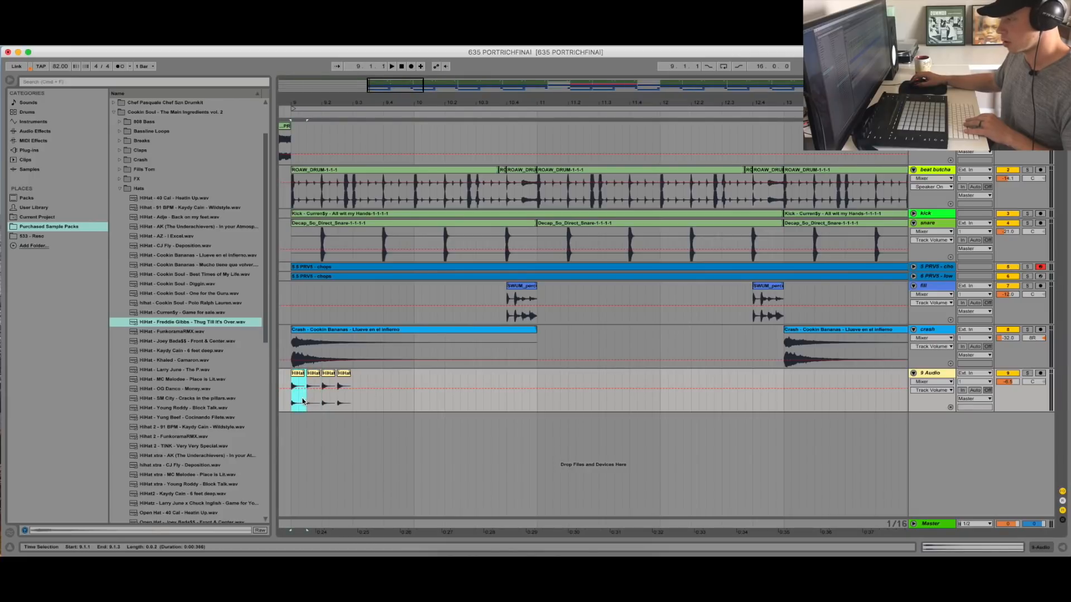
click(326, 365)
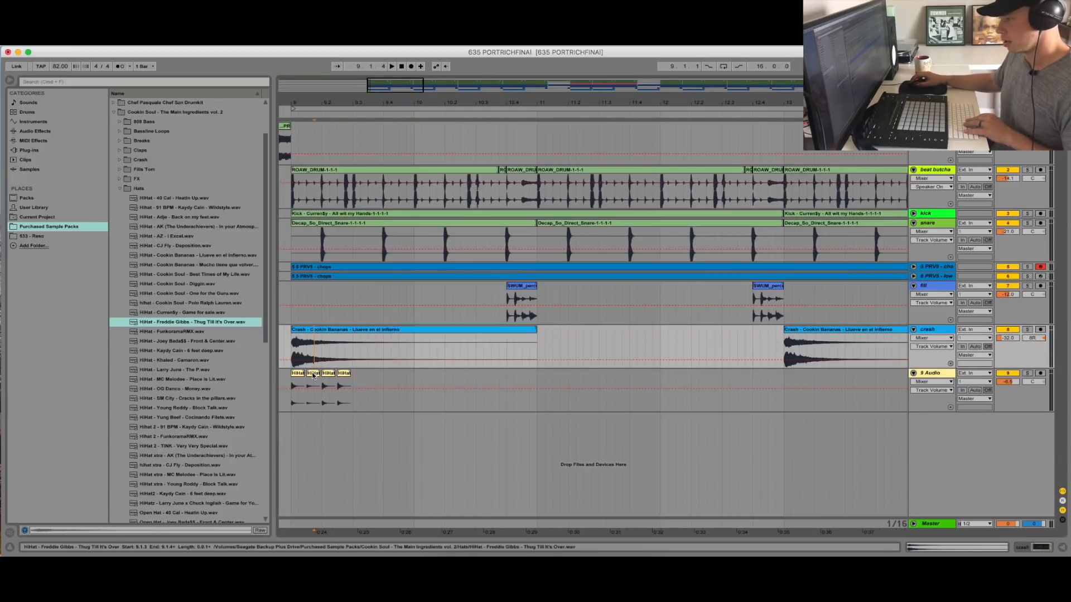
double_click(327, 373)
drag(194, 507, 193, 514)
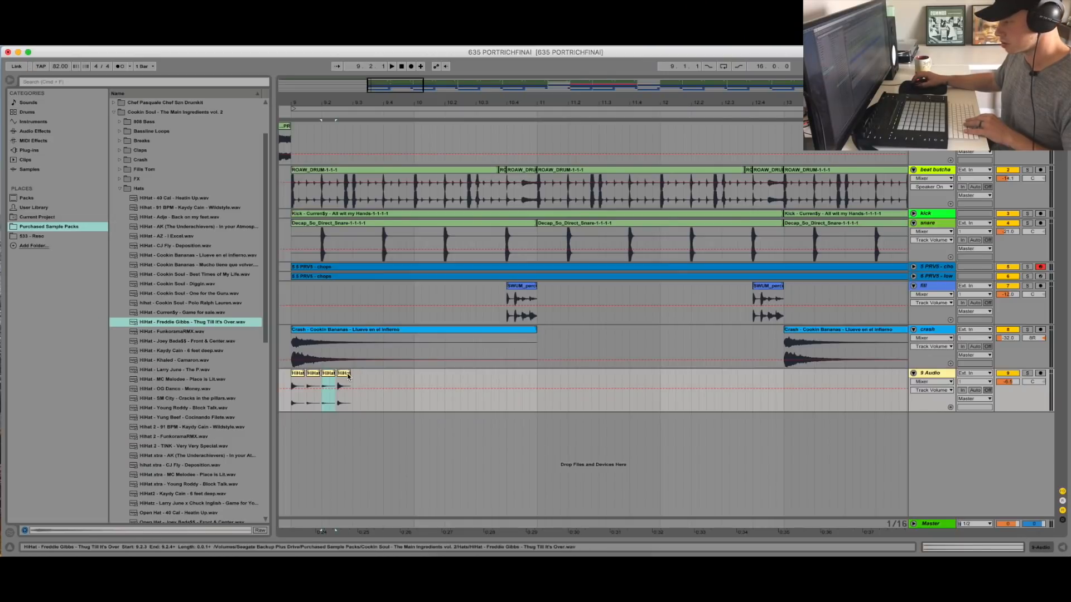
double_click(330, 376)
key(space)
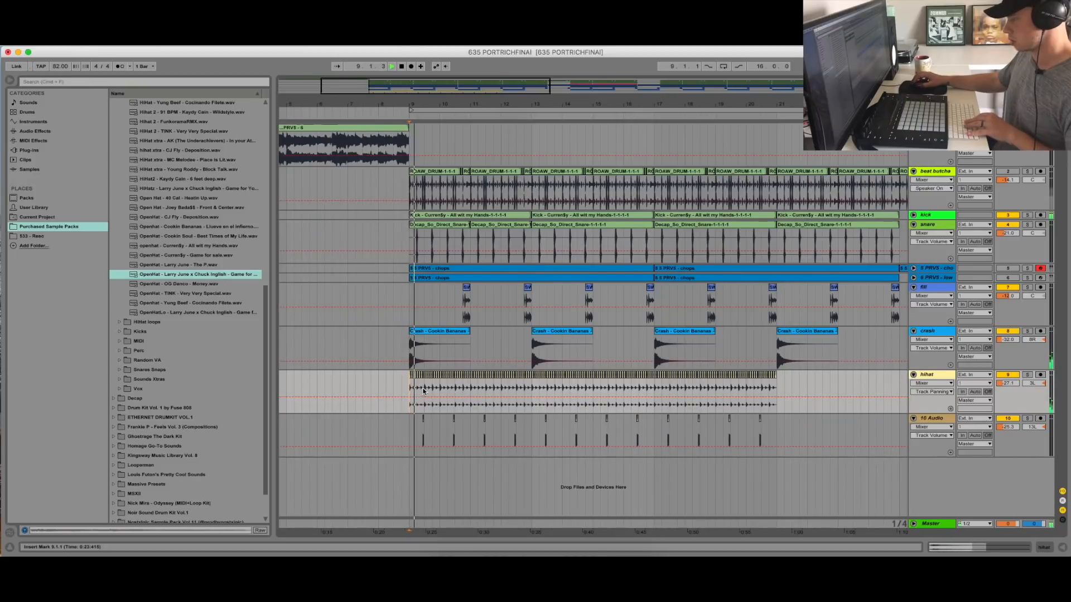
Rename the audio track below the hihat track as open hihat 2
click(924, 420)
key(super+r)
text(open hihat 2)
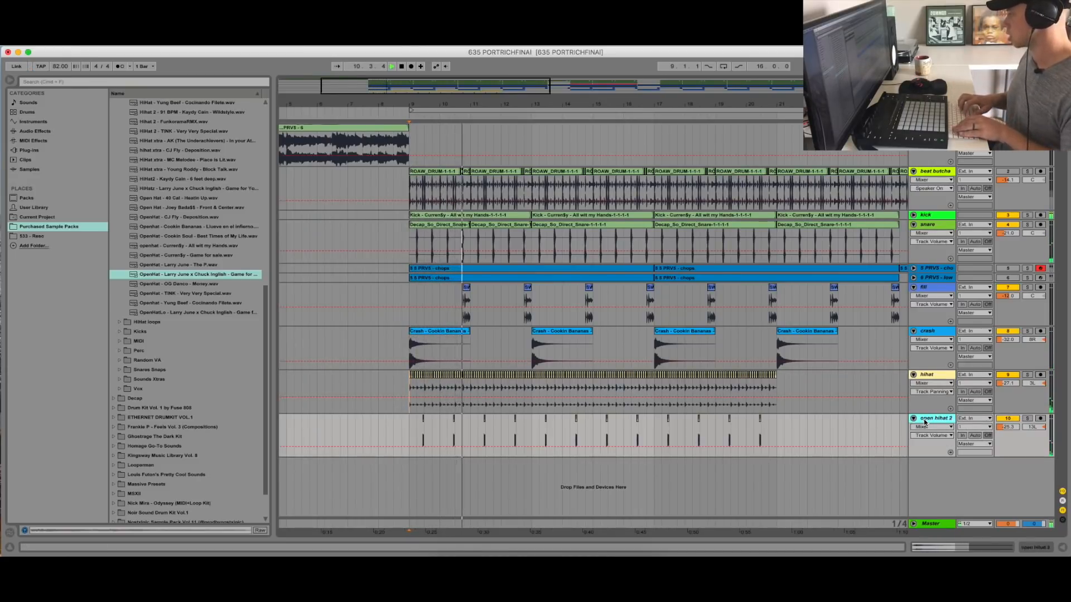
key(Return)
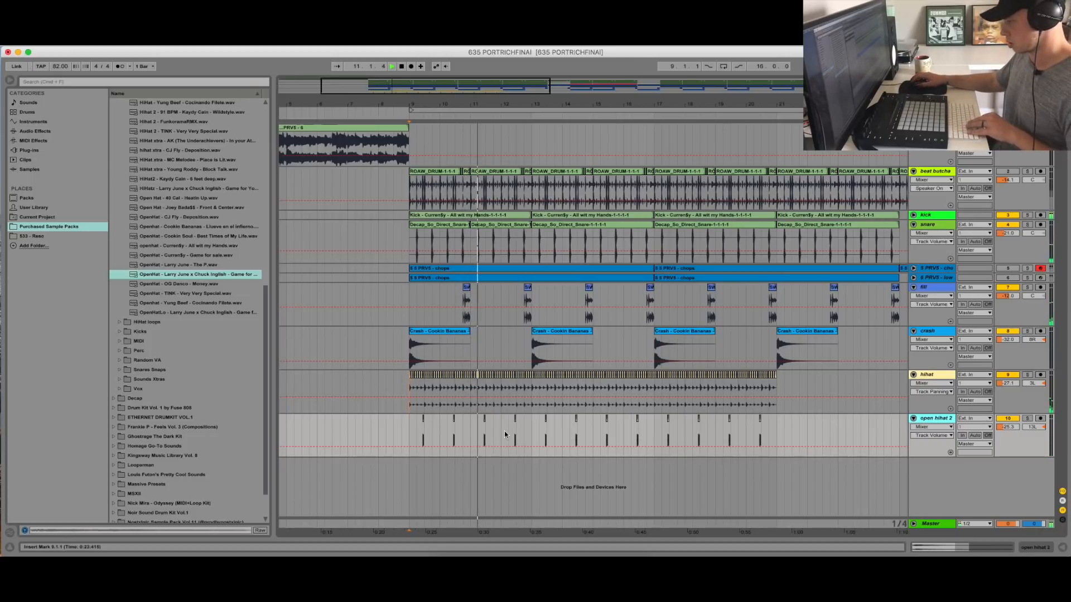
Repeat bars 9 to 11 of the hihat and open hihat 2 tracks together until bar 25
drag(470, 423, 409, 388)
key(super+d)
key(super+d)
key(super+d)
key(super+d)
key(super+d)
key(super+d)
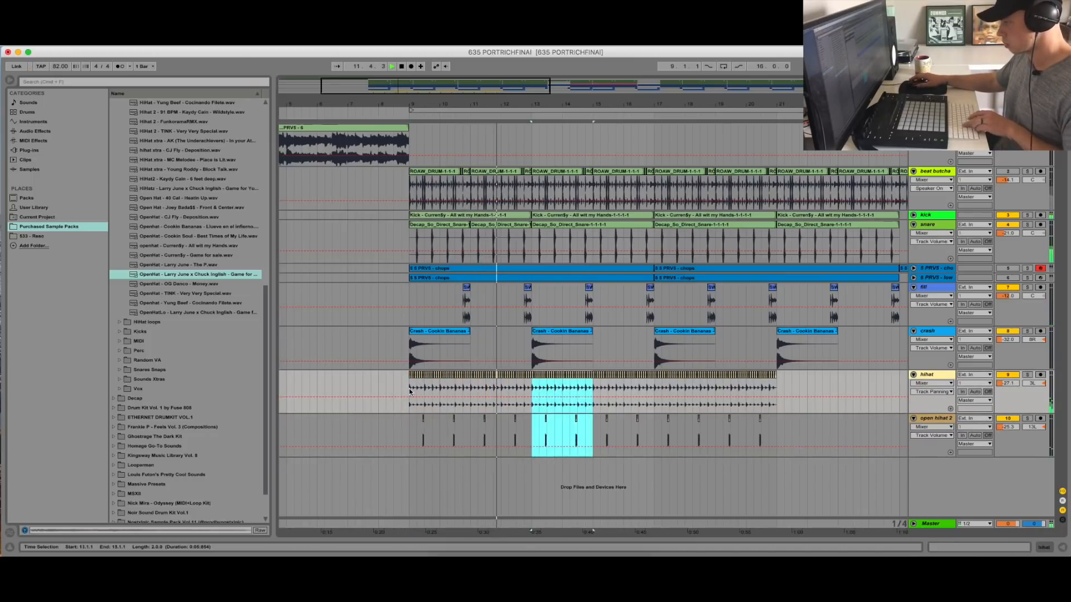
Unfold the hihat and open hihat 2 tracks and slightly lower the hihat track's volume during playback
click(1007, 278)
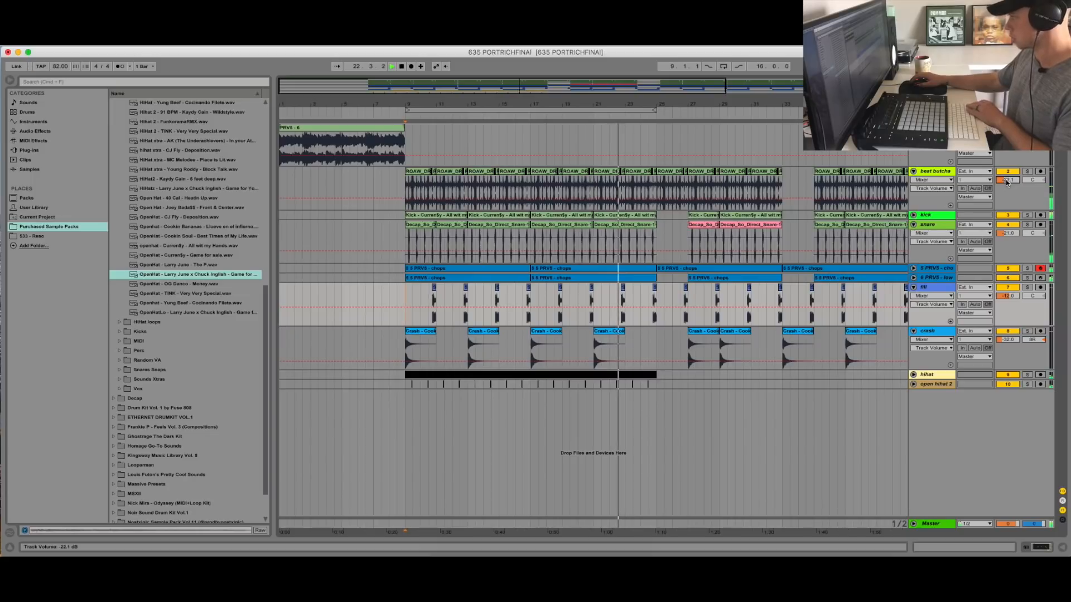
click(913, 375)
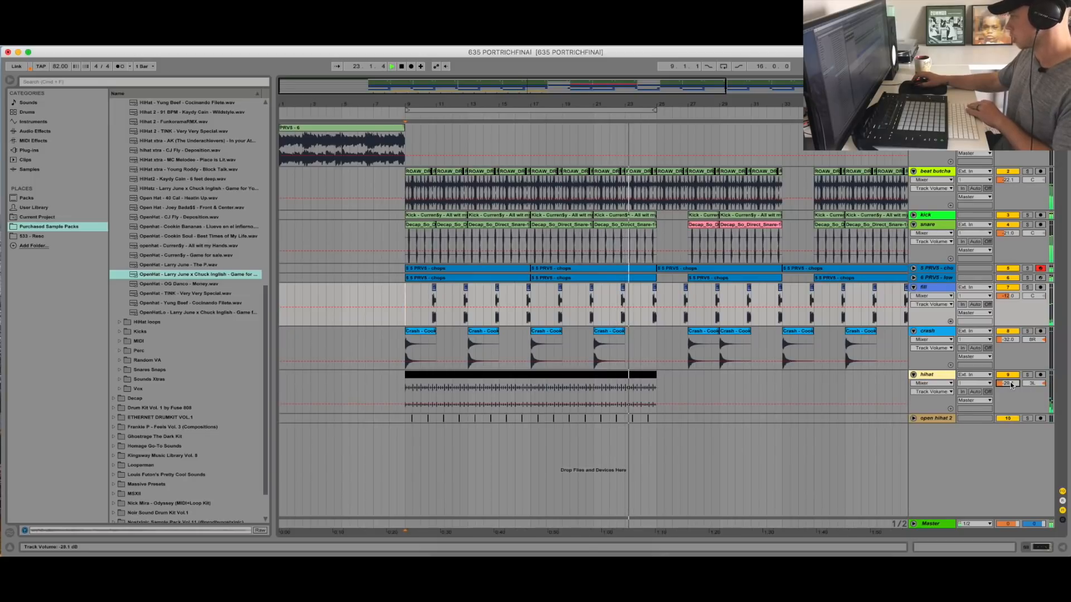
click(656, 387)
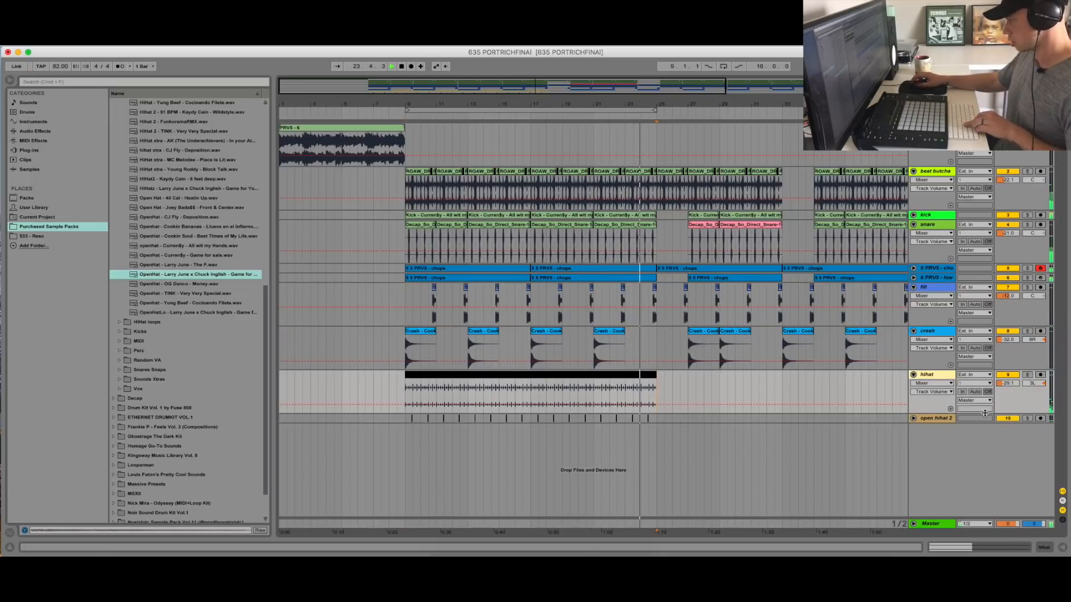
click(913, 418)
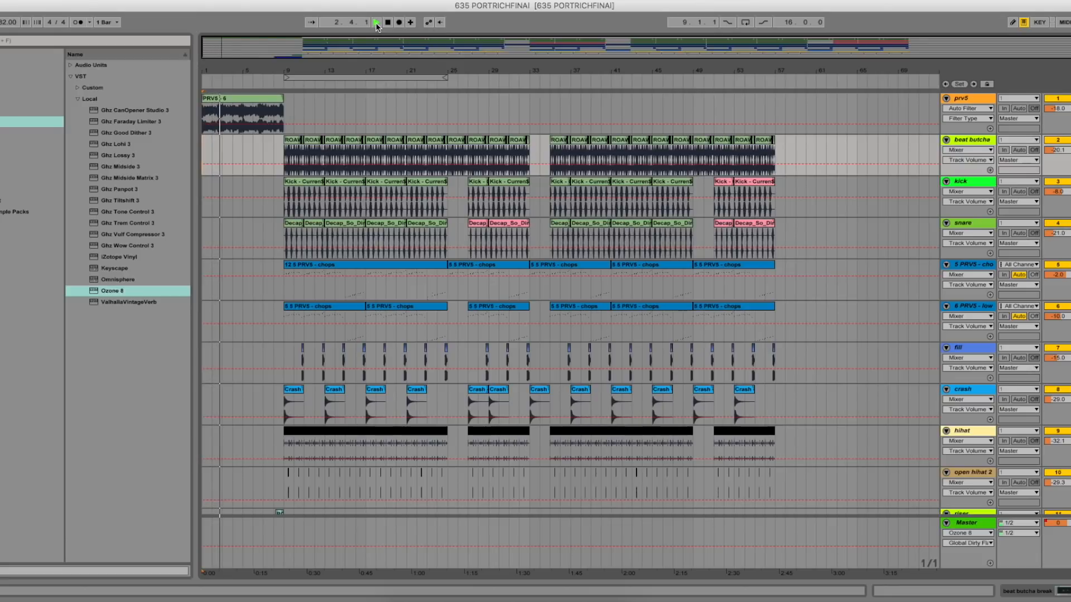
Collapse the VST plug-in folders in the browser and look over all tracks while the arrangement plays from the start
click(75, 99)
click(69, 76)
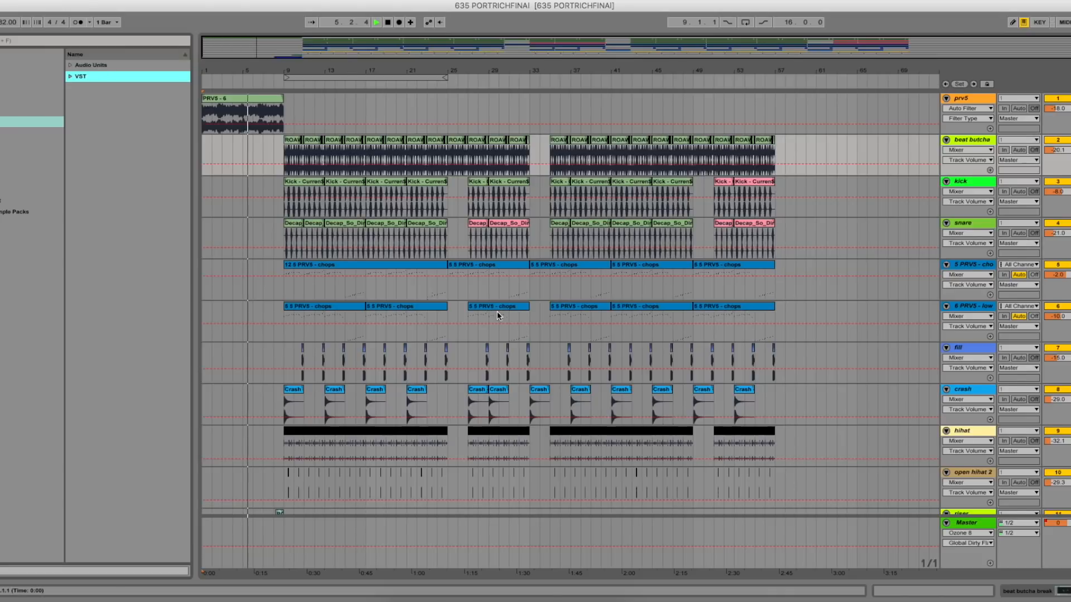
scroll(497, 312, down, 2)
scroll(497, 316, down, 3)
scroll(497, 315, up, 4)
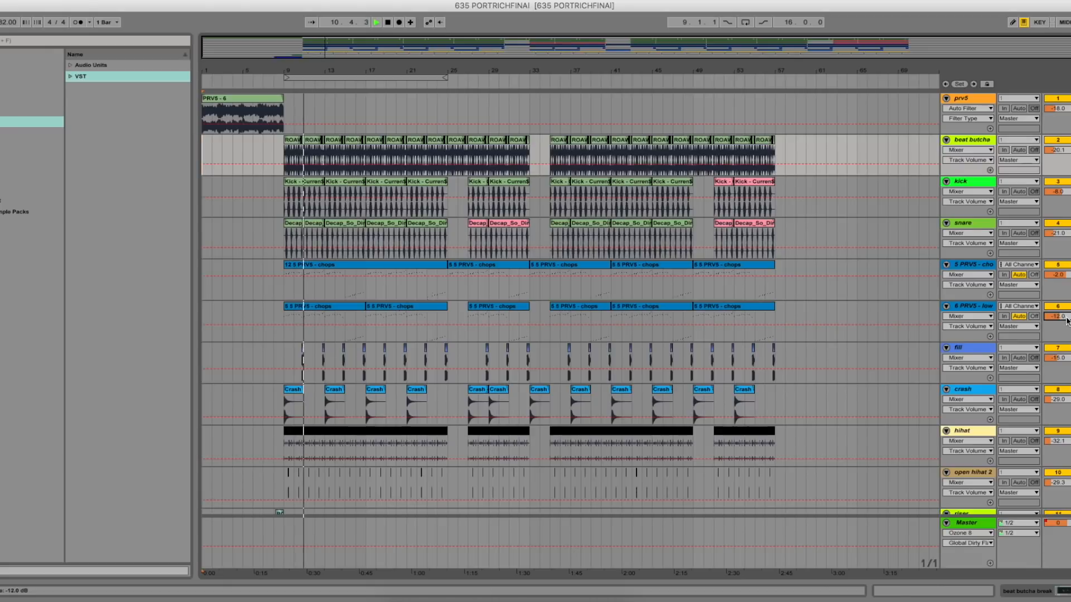
Set the low end chops track to -11 dB and the fill track to -17 dB, and review all tracks during playback
drag(1059, 358, 1058, 362)
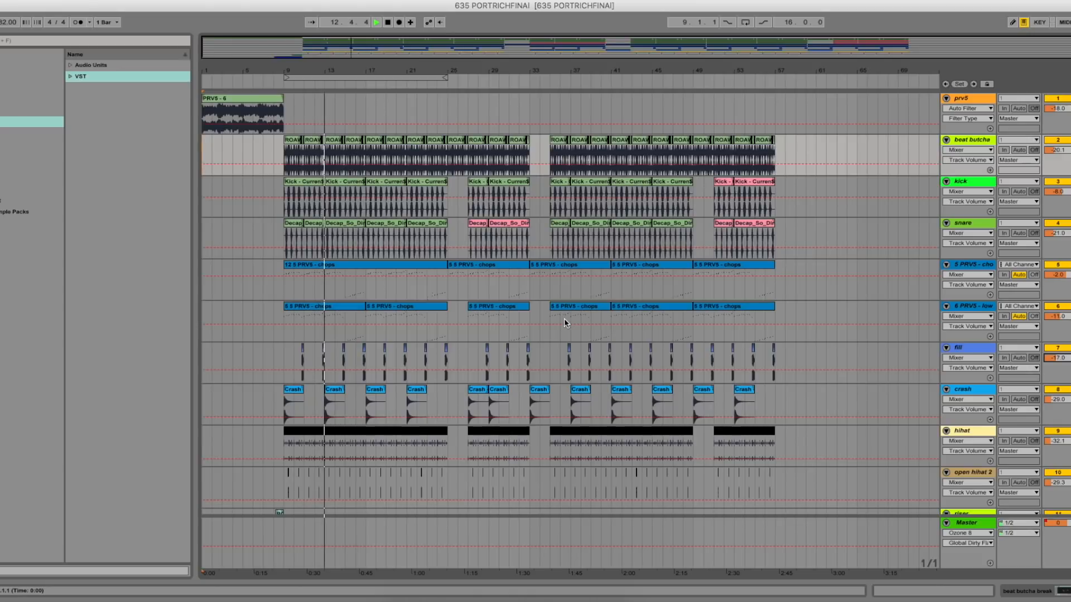
scroll(829, 372, down, 3)
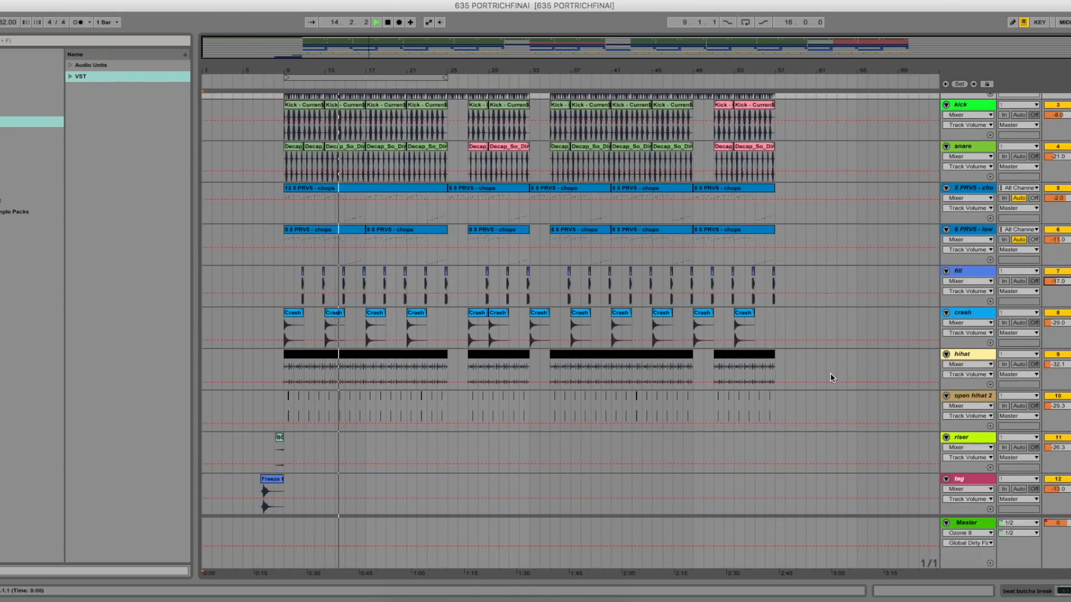
scroll(829, 378, up, 3)
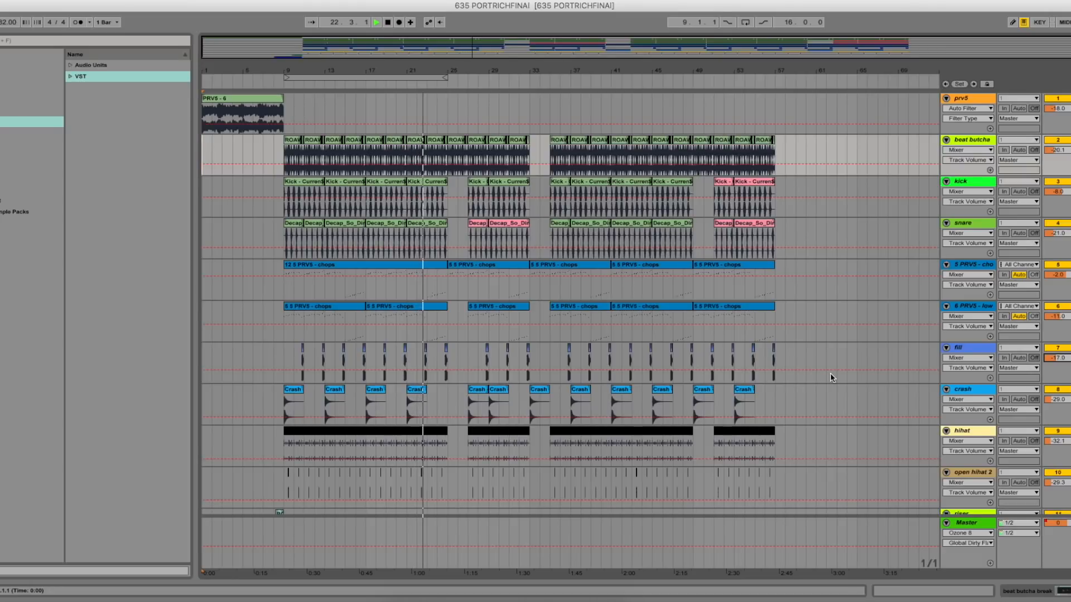
scroll(831, 377, down, 3)
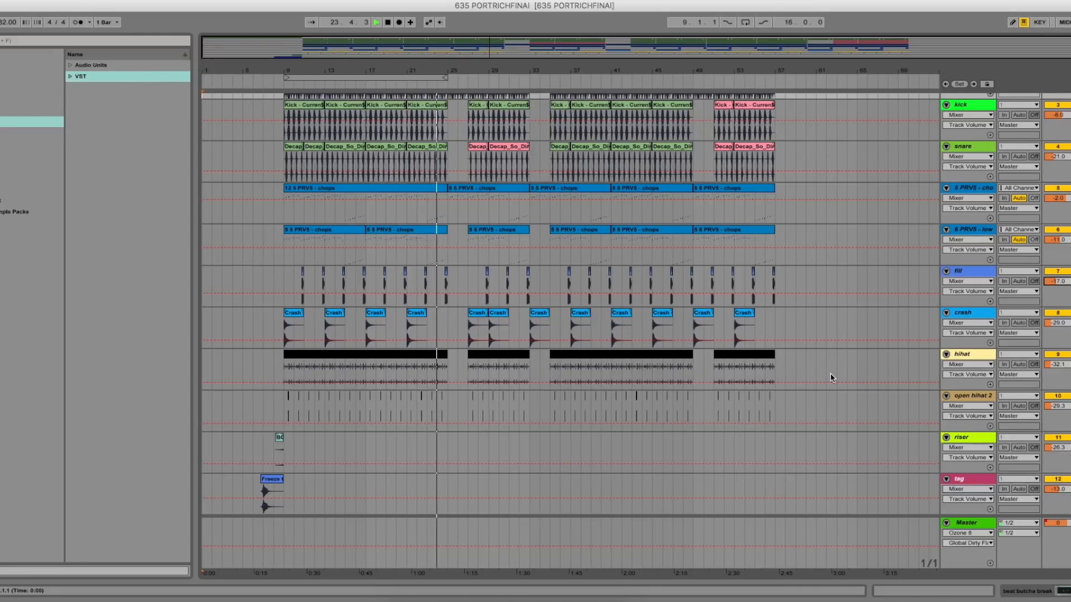
scroll(830, 377, up, 3)
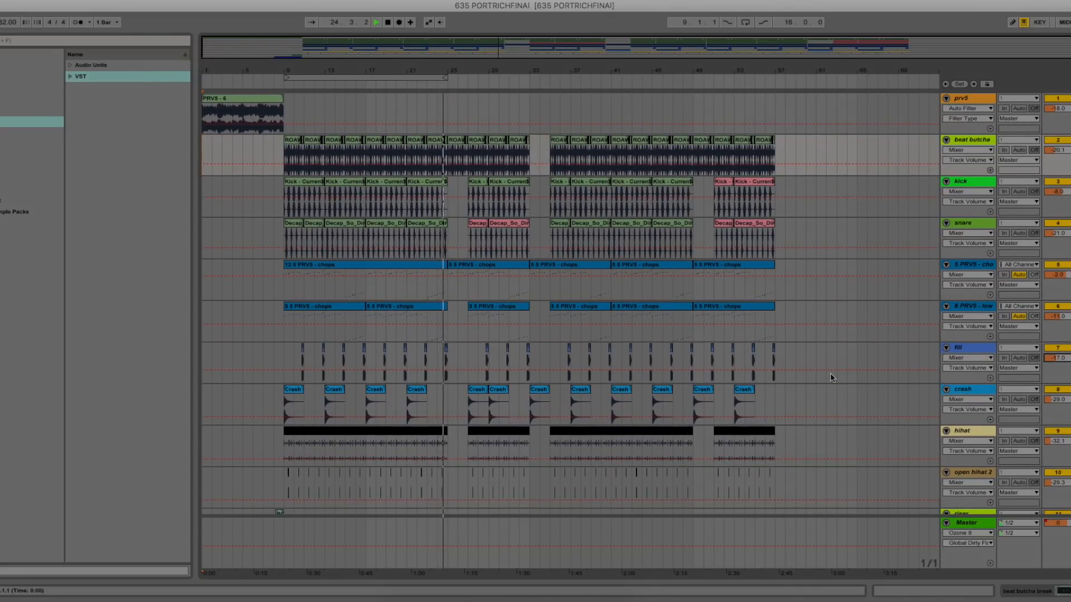